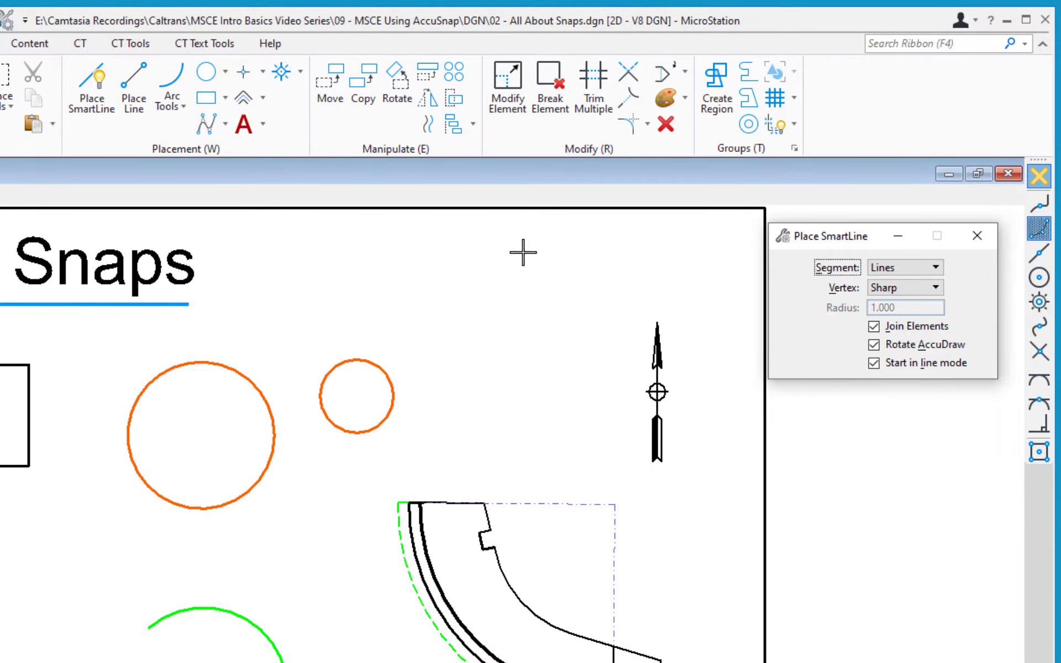
Step: Float the Snap Mode toolbar over the drawing, and switch the default snap to Center and back to Keypoint
mouse_move(1039, 161)
left_mouse_down()
mouse_move(335, 258)
mouse_move(271, 234)
left_mouse_up()
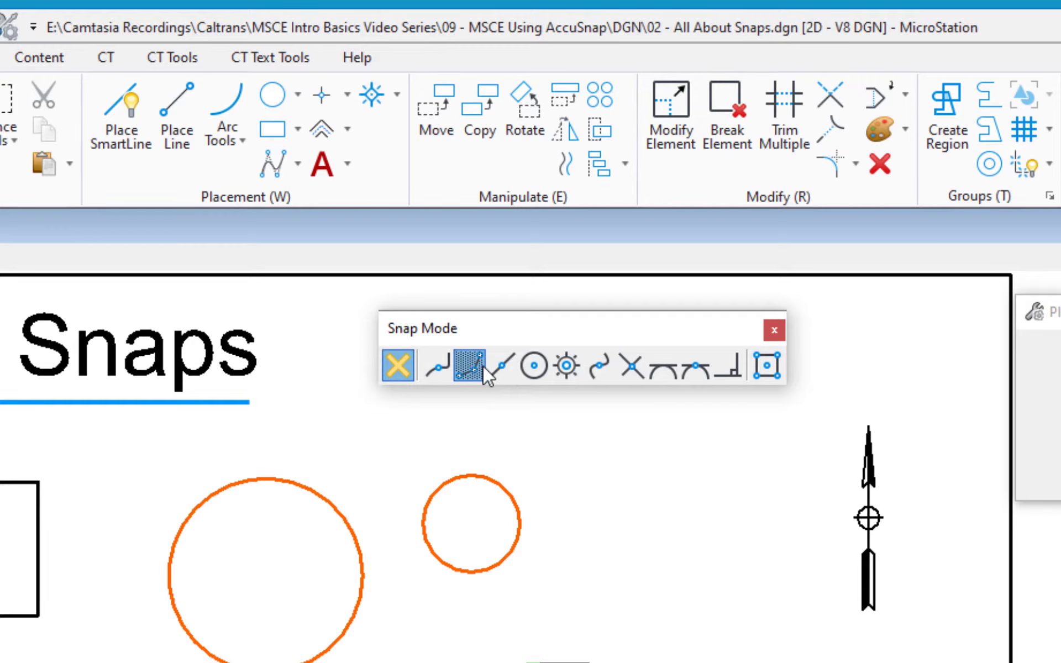
left_click(538, 368)
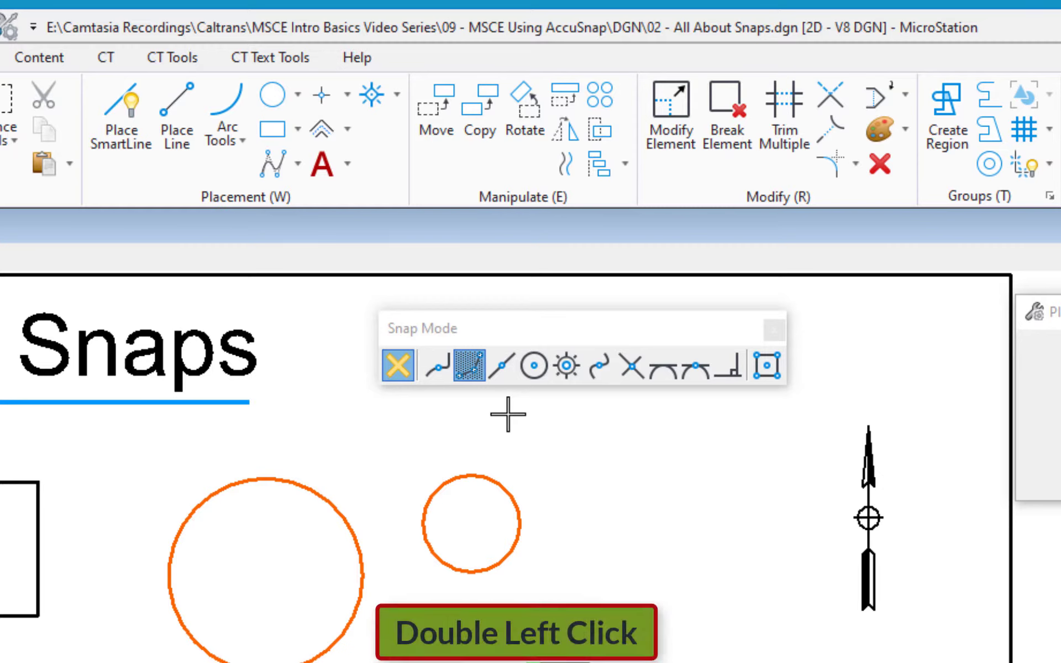
double_click(534, 367)
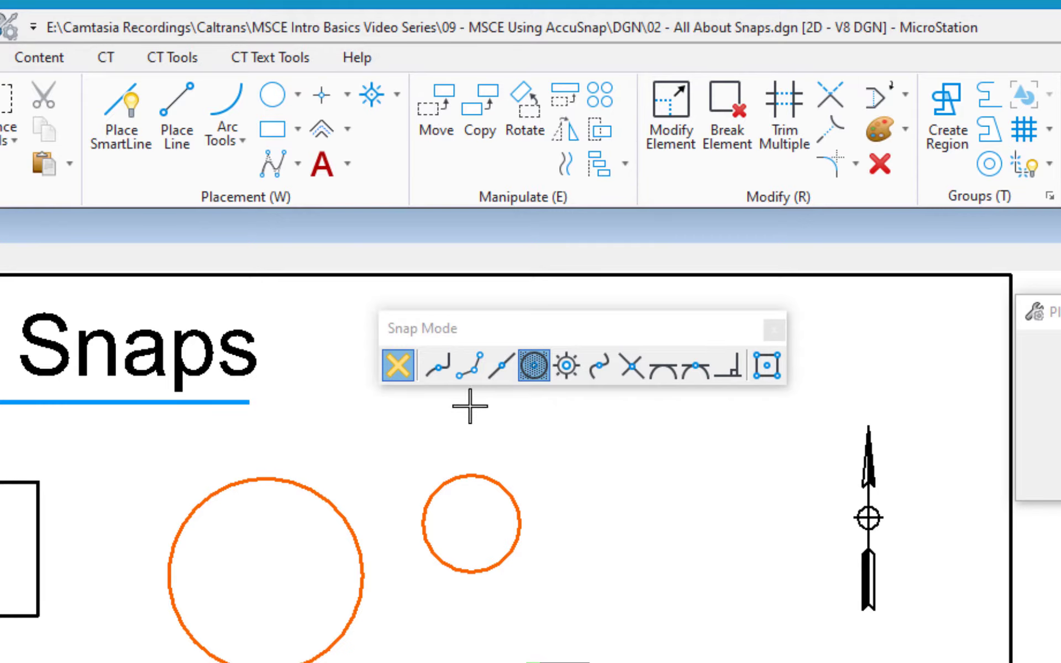
left_click(467, 370)
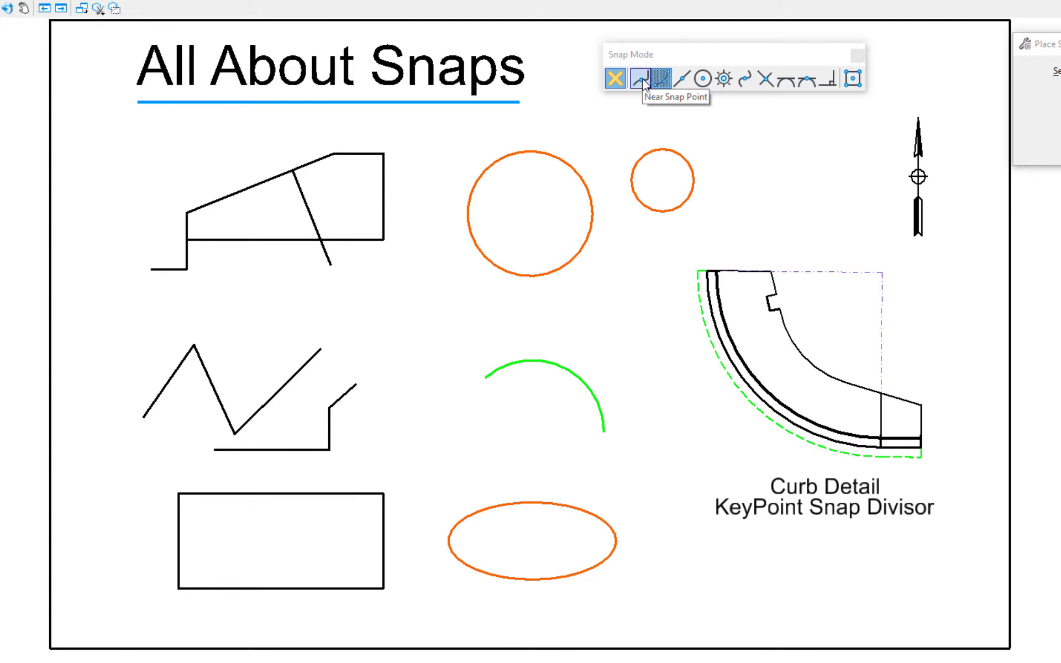
Step: Start a SmartLine on the large circle's lower edge using a one-time Near snap, and cancel it
left_click(641, 81)
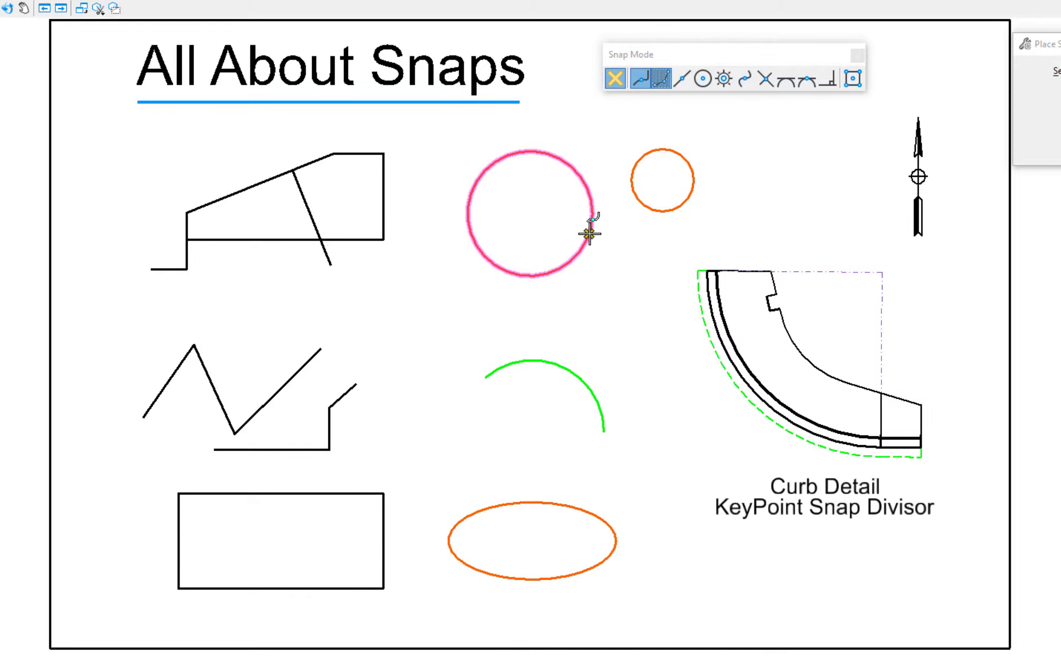
left_click(563, 268)
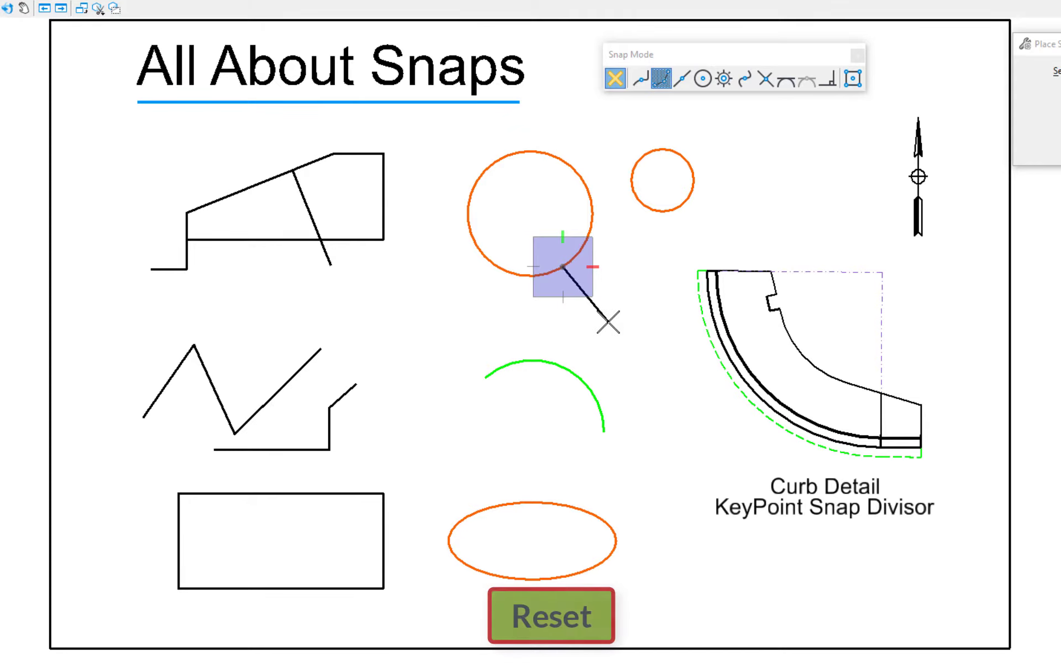
right_click(584, 319)
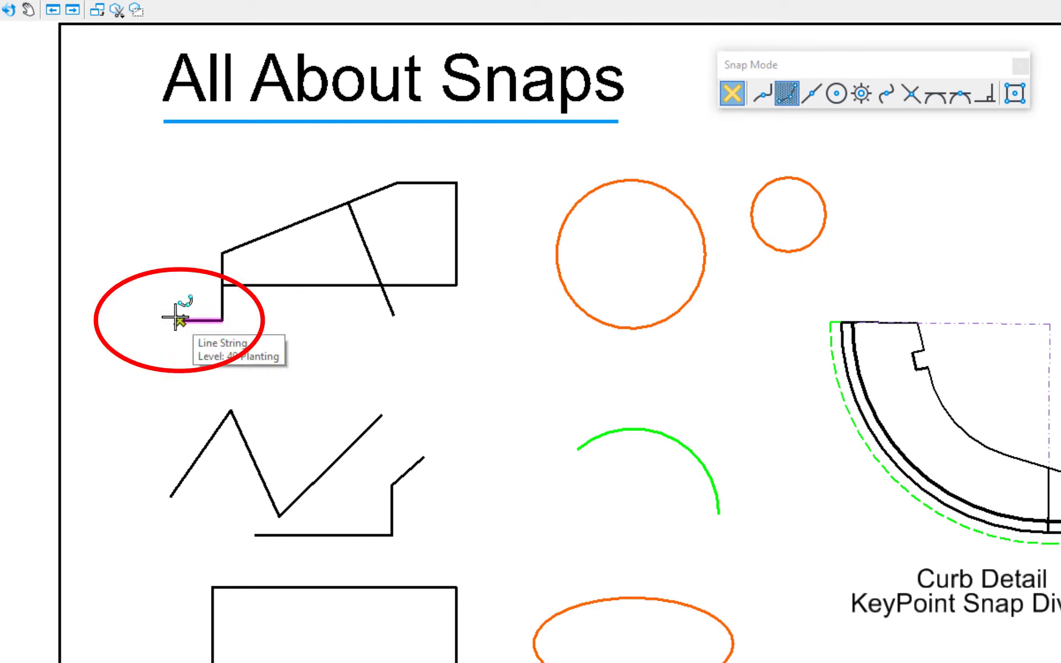
Step: Draw a vertical SmartLine up from the stepped line string's open end, aligned with a Near-snapped point on the shape's sloped edge
left_click(177, 319)
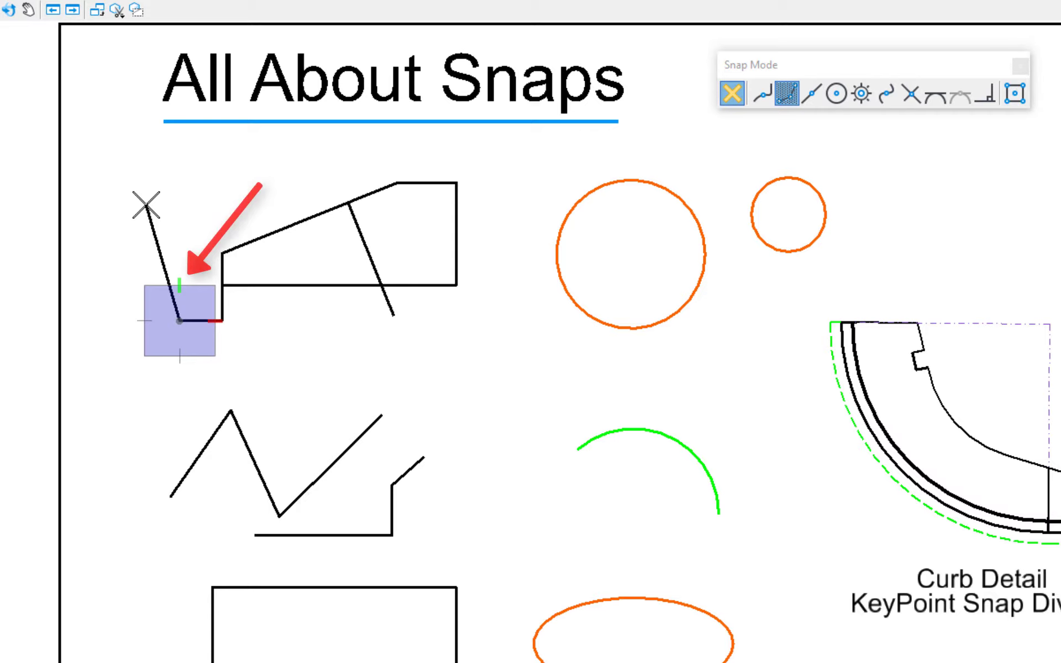
key("Return")
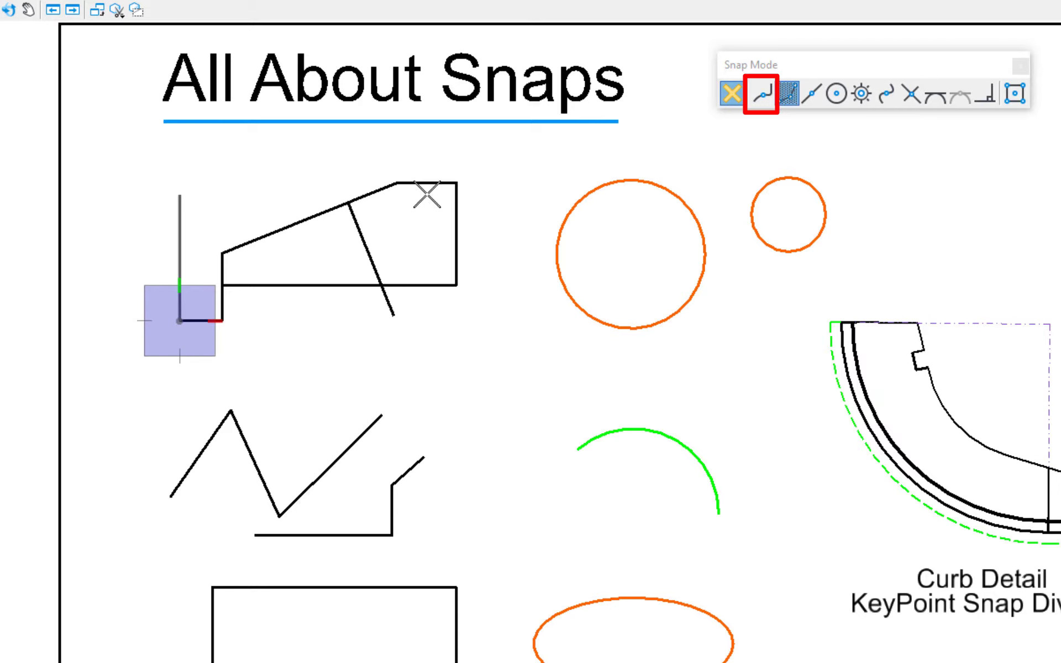
left_click(763, 98)
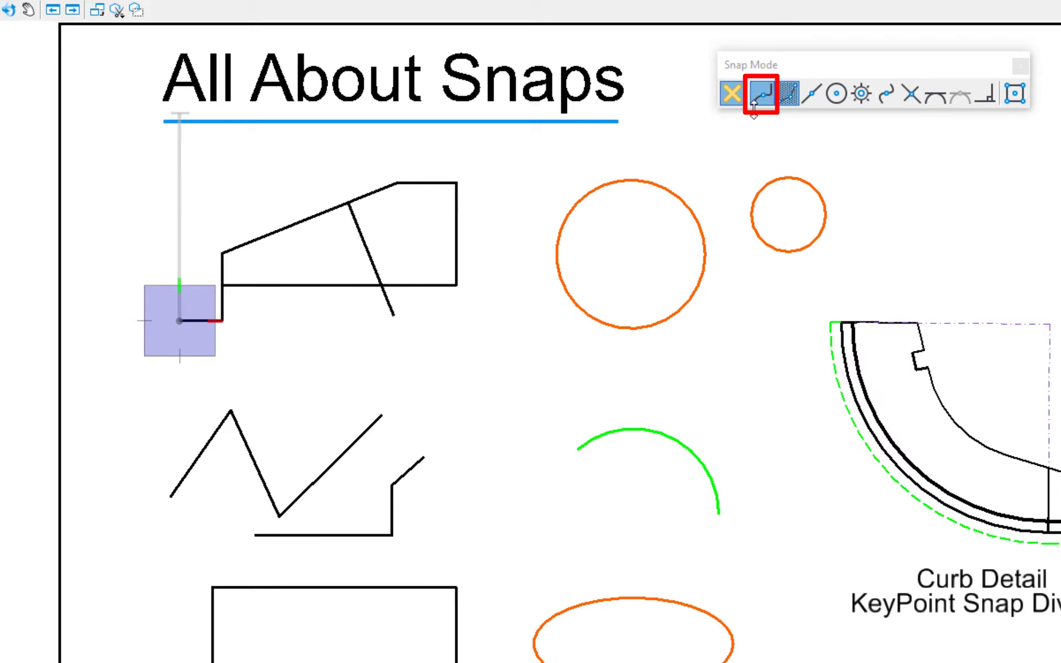
left_click(282, 230)
right_click(138, 220)
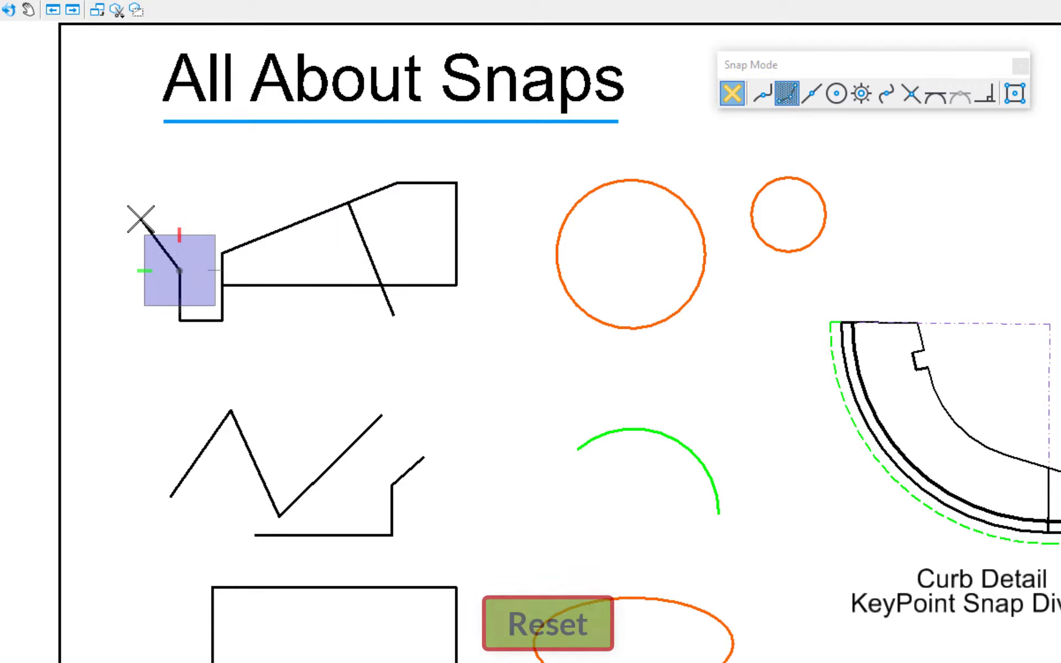
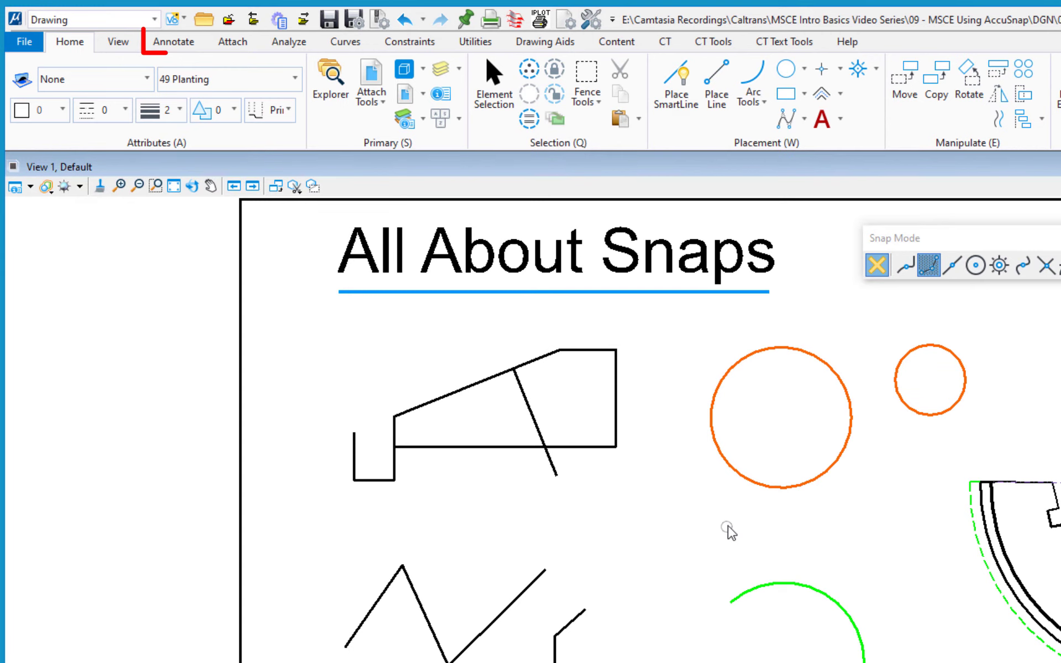
Step: Place a note reading "NOTE" below the large circle, with its arrowhead attached to the circle's lower edge by a Near snap
left_click(175, 43)
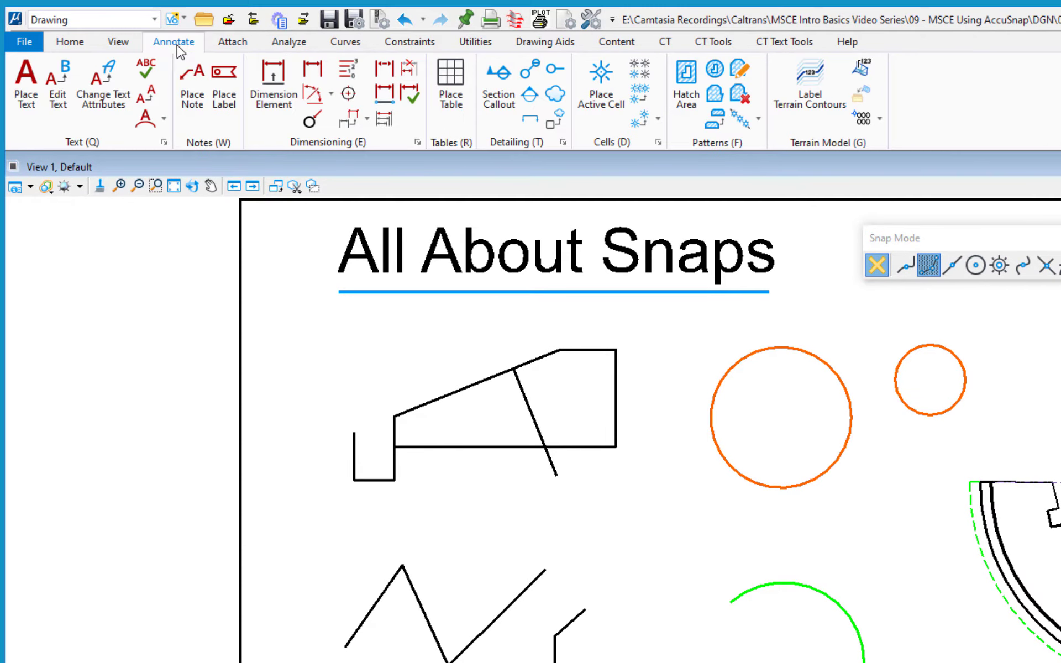
left_click(190, 101)
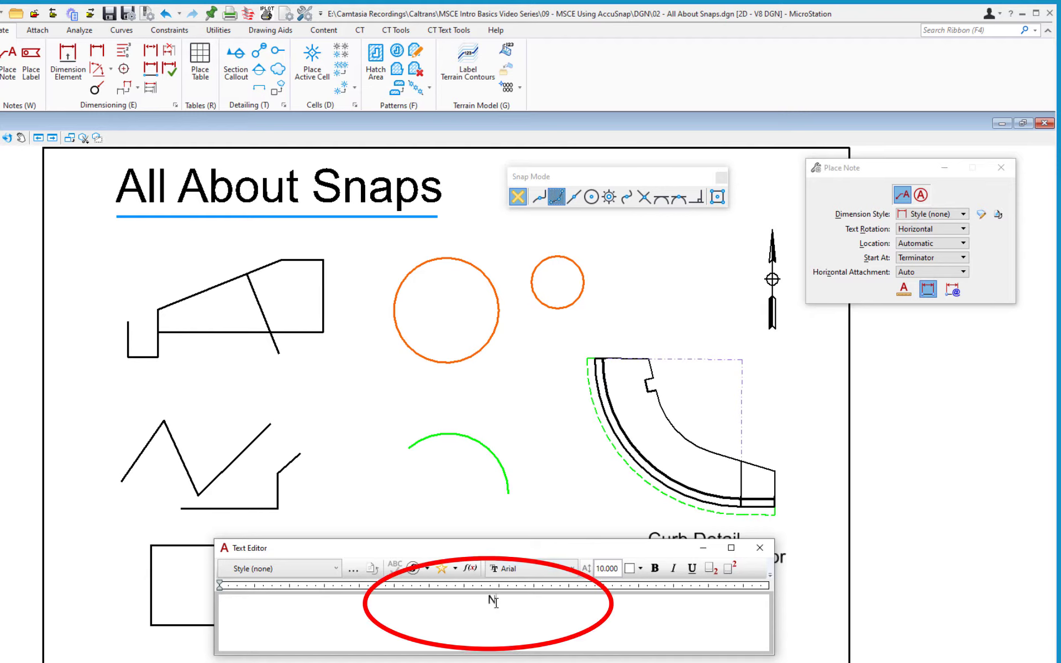
type("OTE")
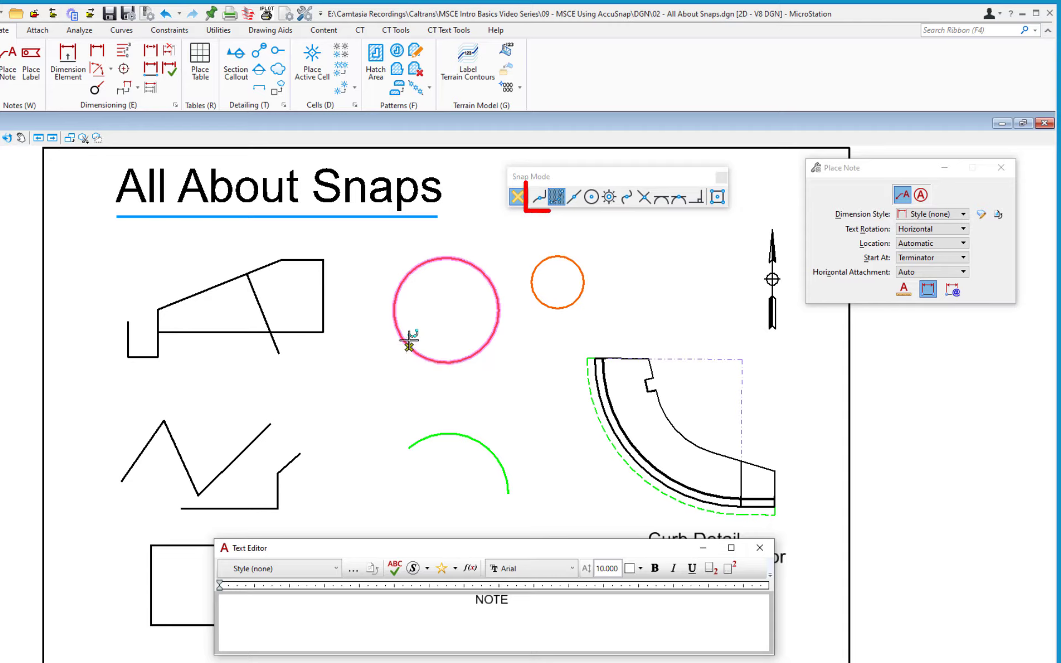
left_click(538, 200)
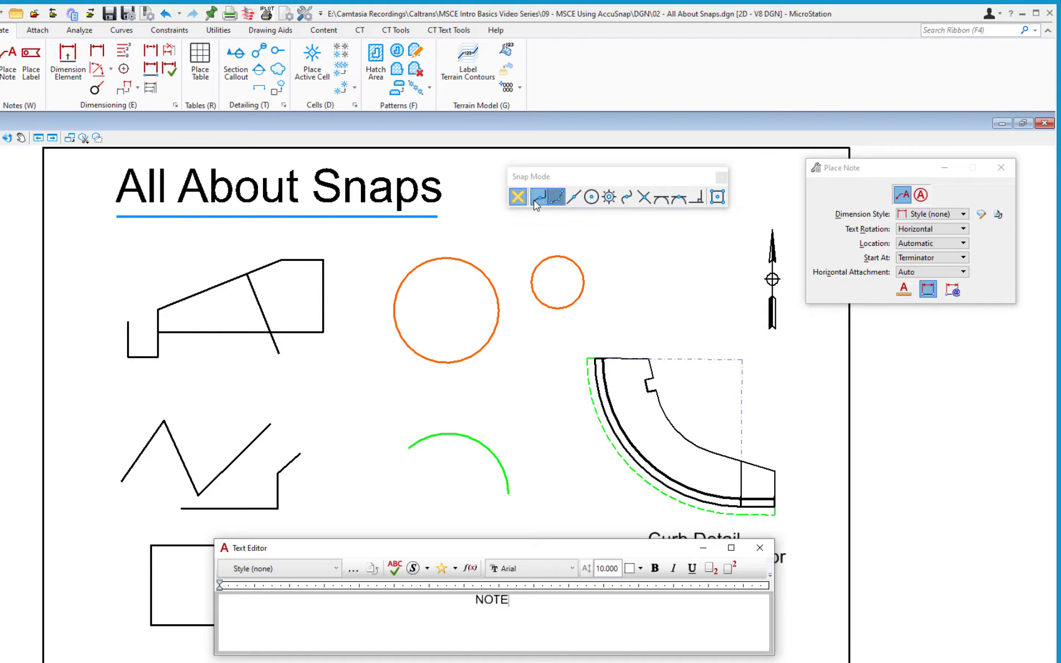
left_click(427, 359)
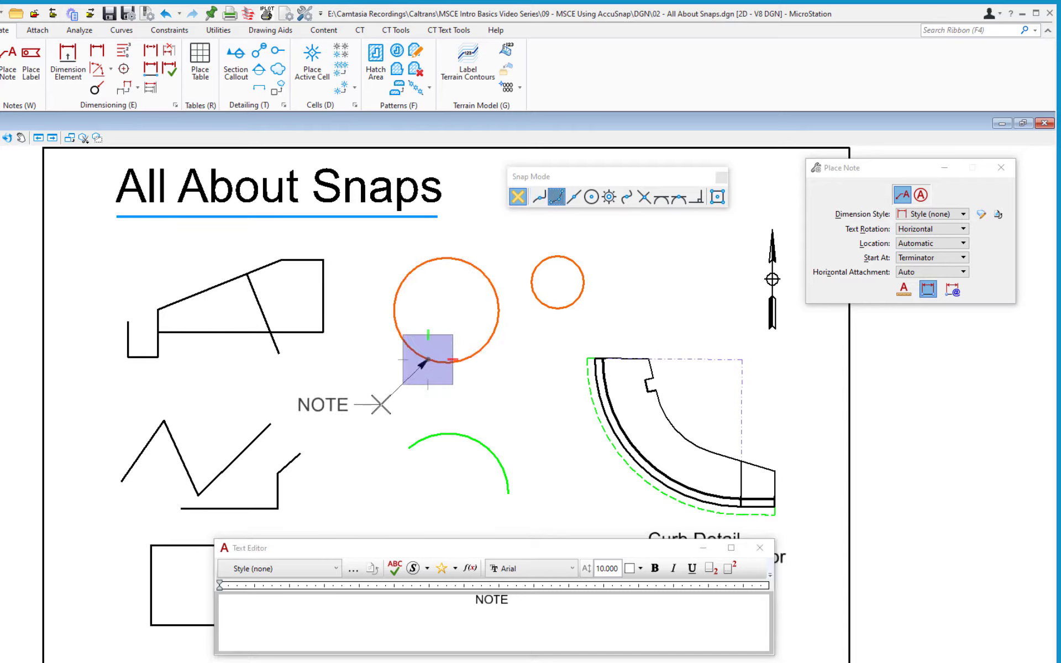
left_click(382, 400)
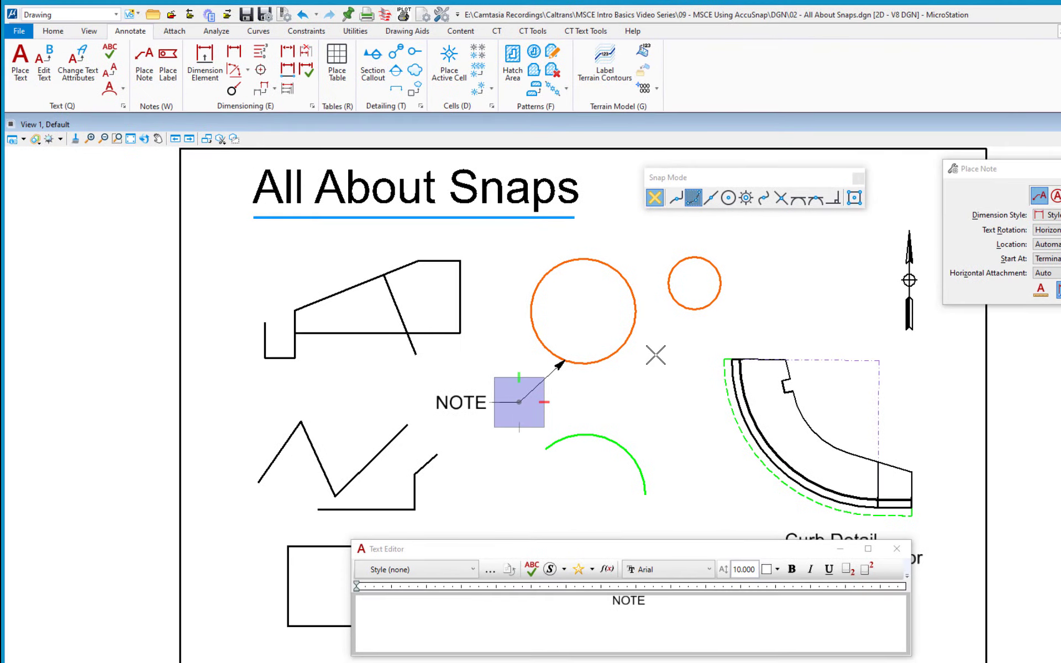
Step: Try moving the large circle with its attached note up toward the small circle, and undo the move and the note placement
left_click(55, 31)
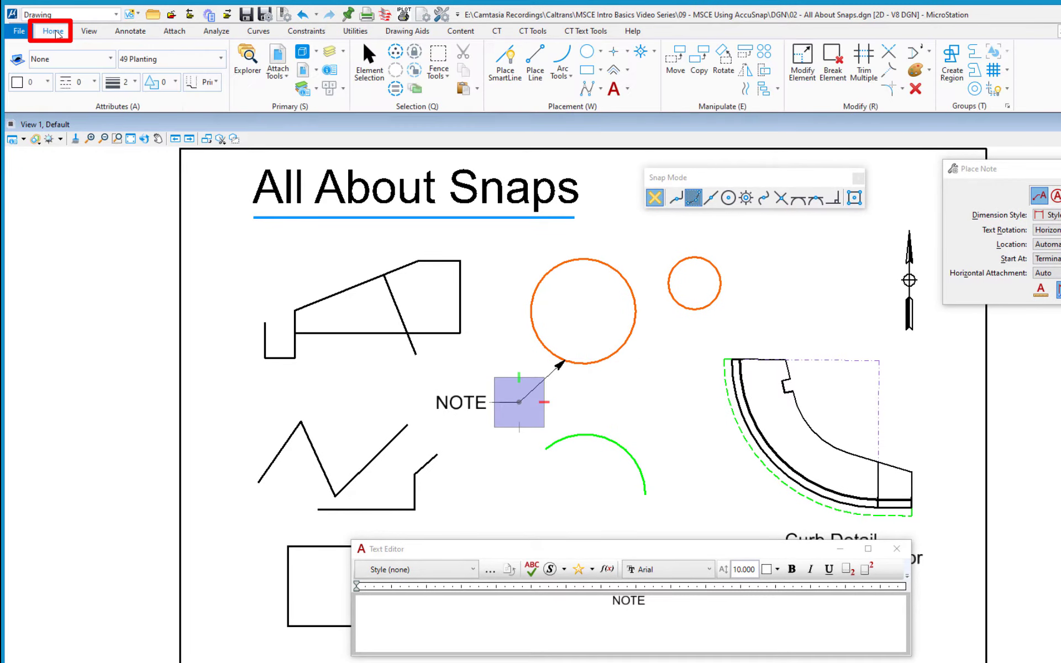
left_click(680, 76)
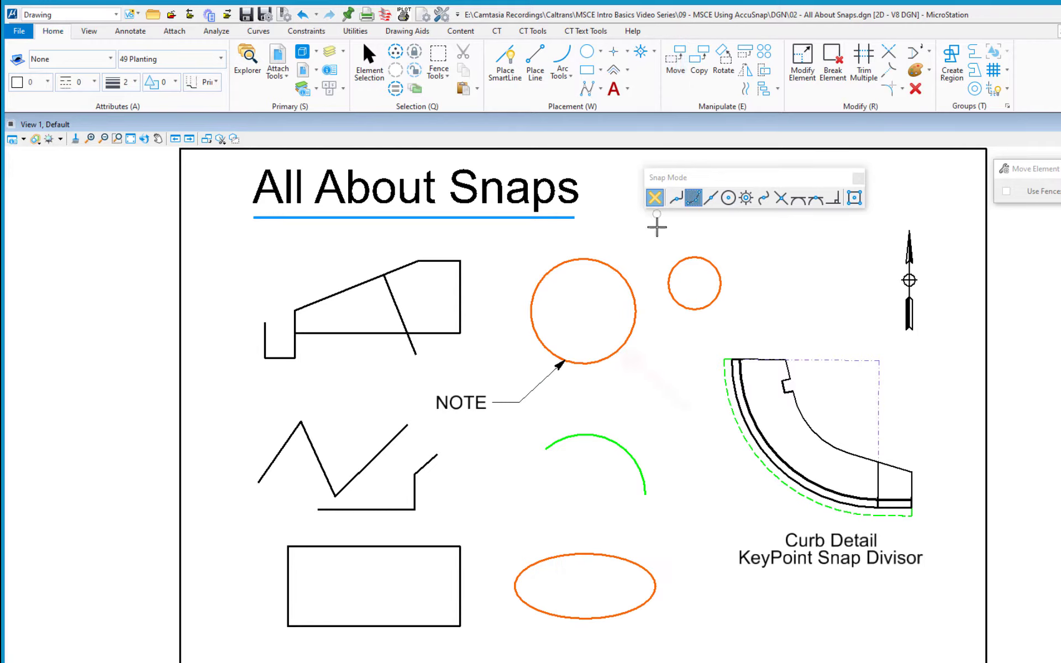
left_click(620, 348)
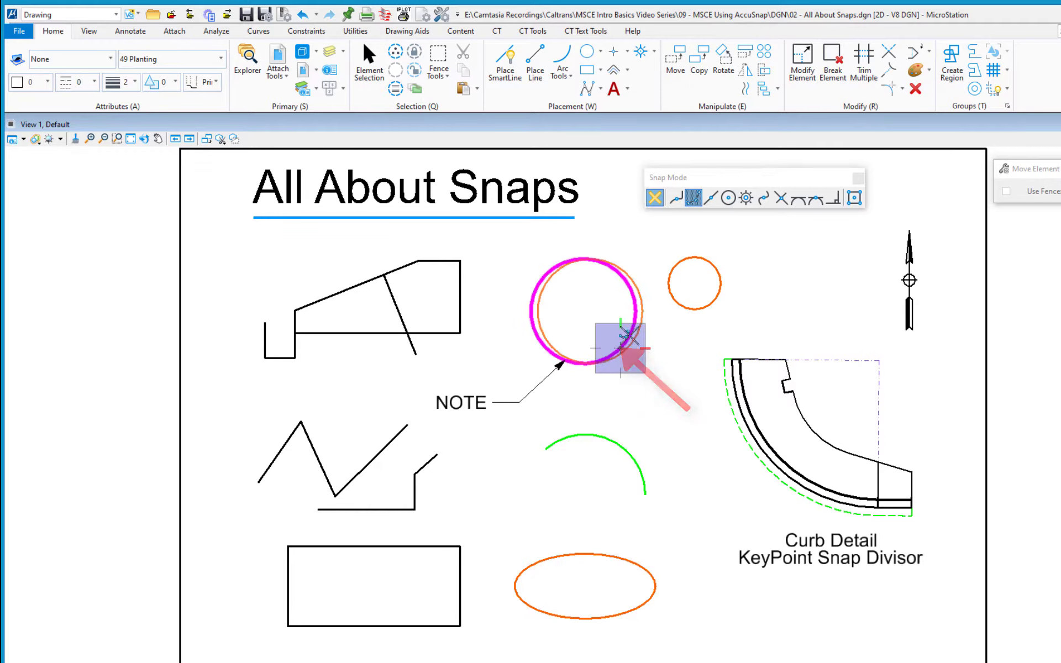
left_click(634, 310)
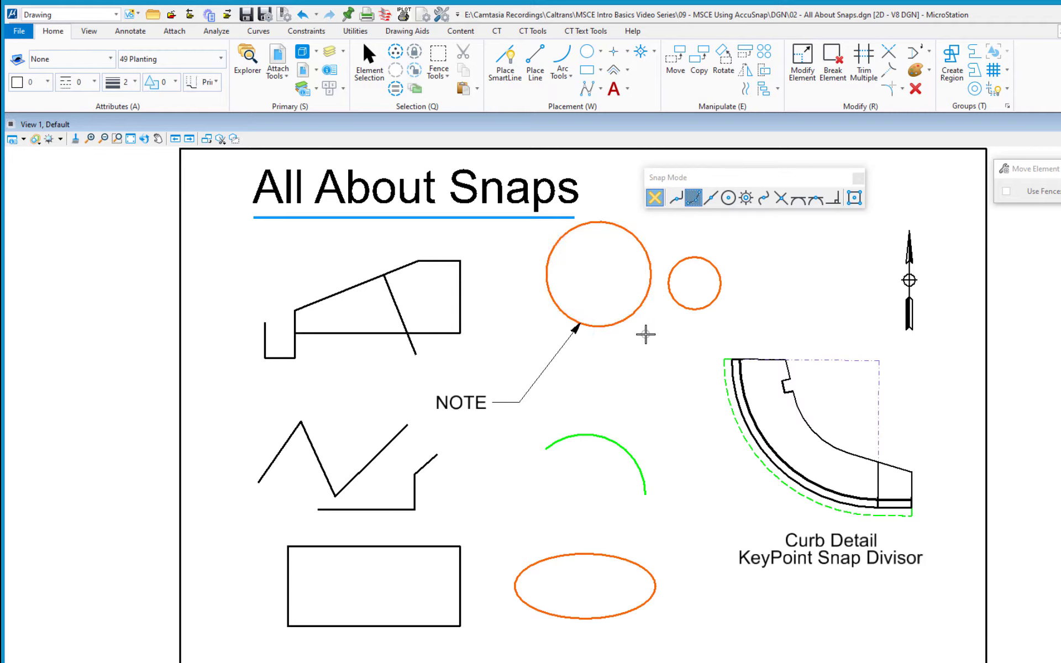
key("ctrl+z")
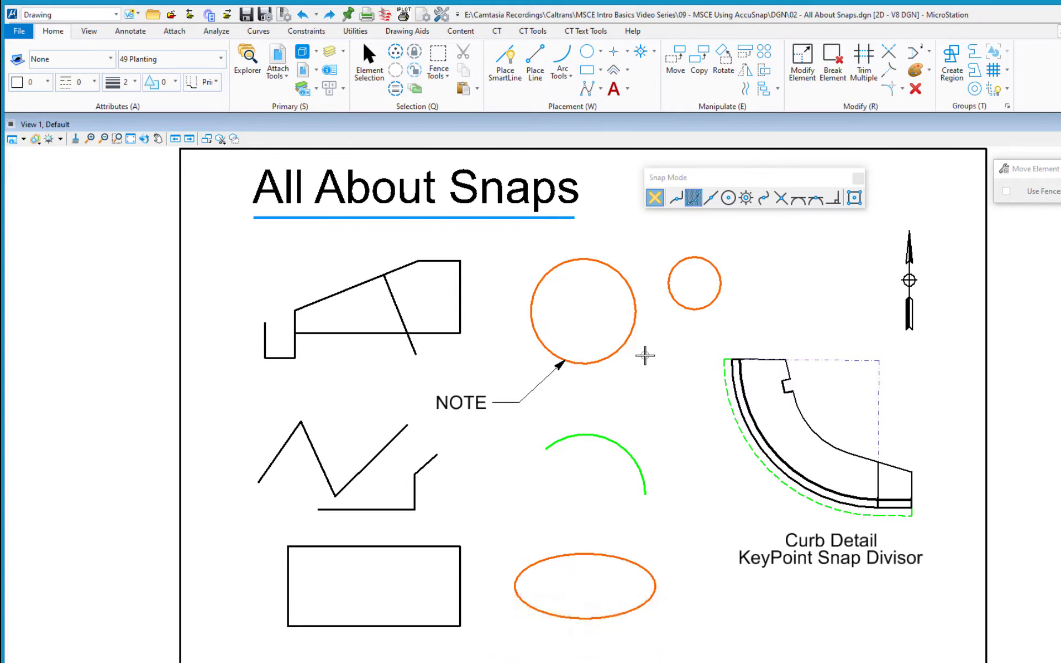
key("ctrl+z")
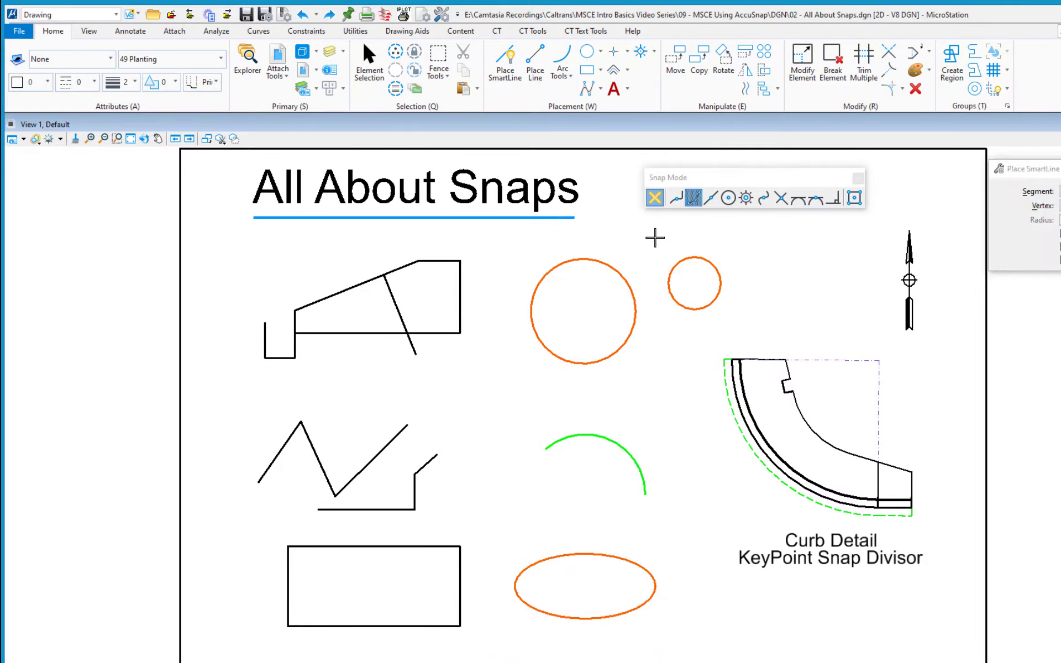
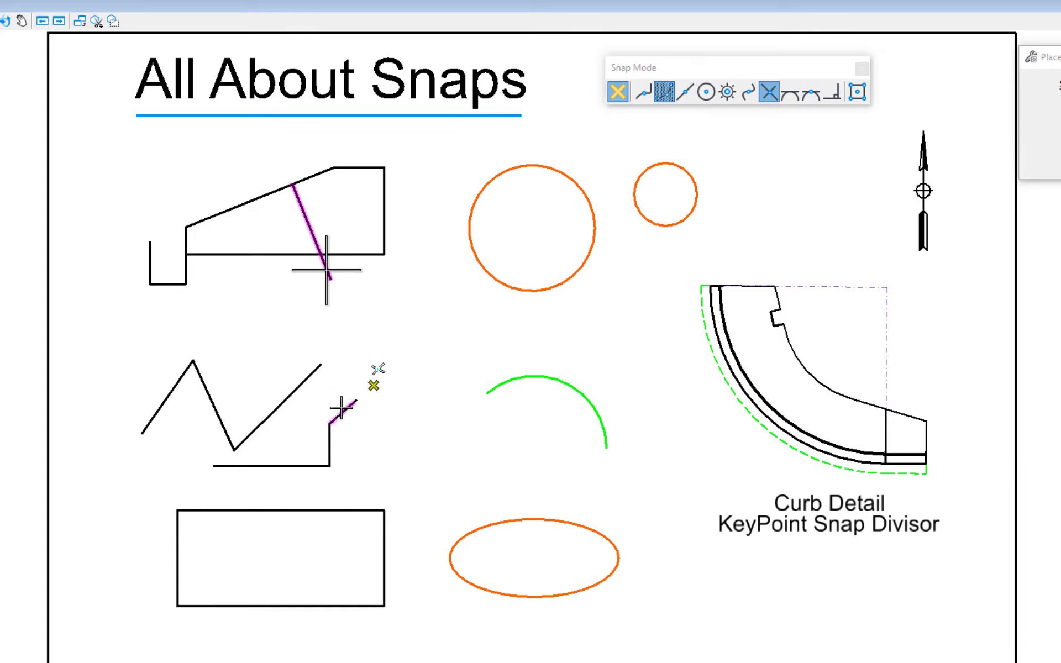
Step: Start a SmartLine at the projected intersection of the zigzag's last segment and the slanted line above, and cancel it
left_click(309, 375)
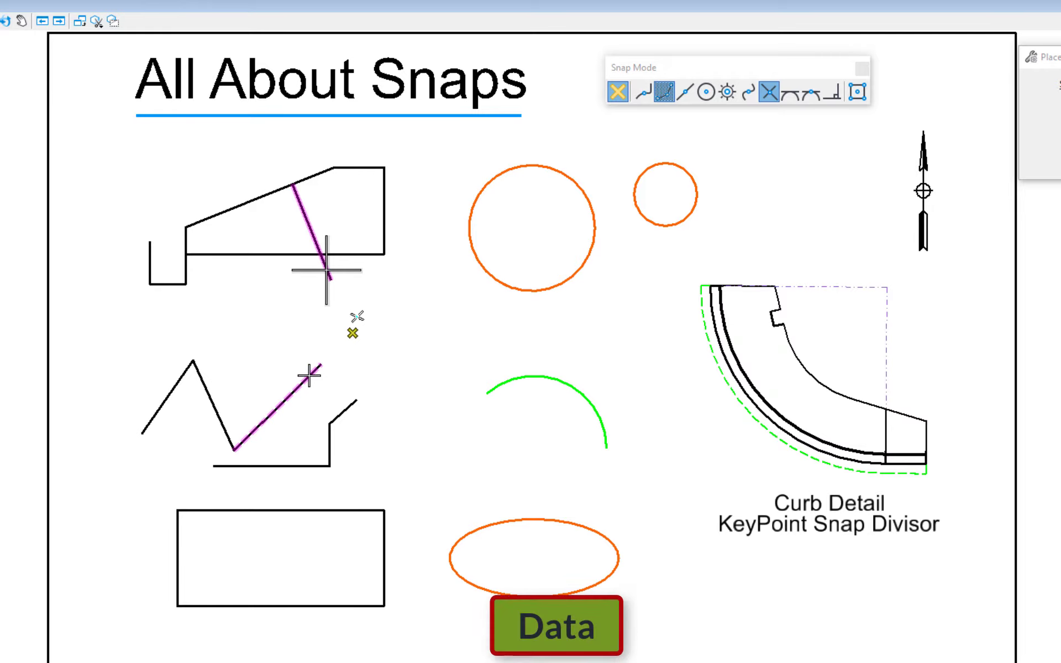
left_click(327, 270)
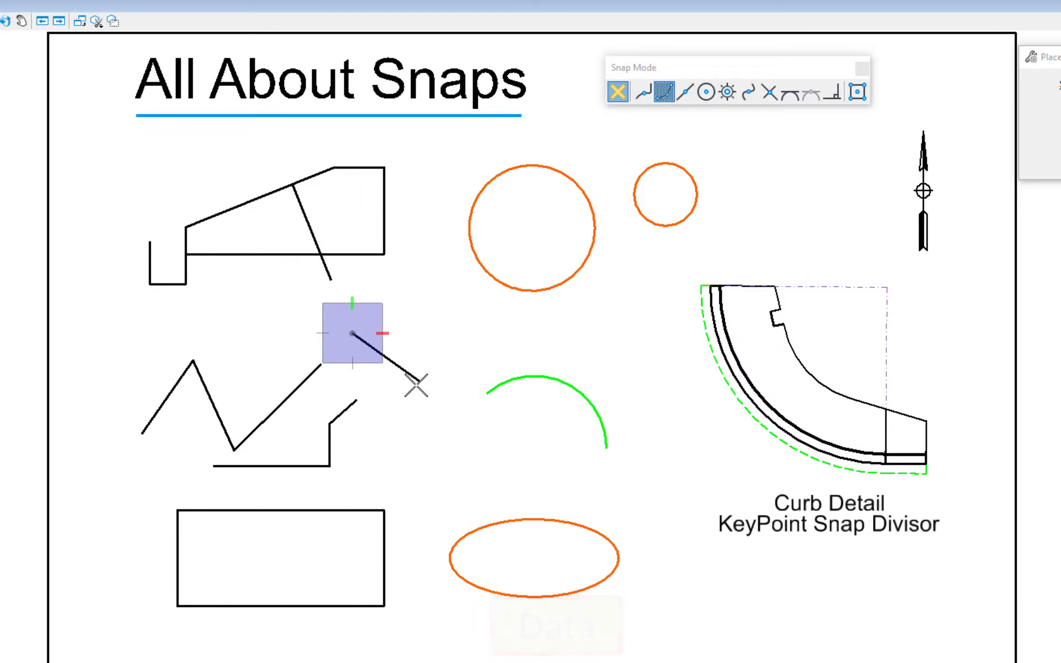
right_click(424, 366)
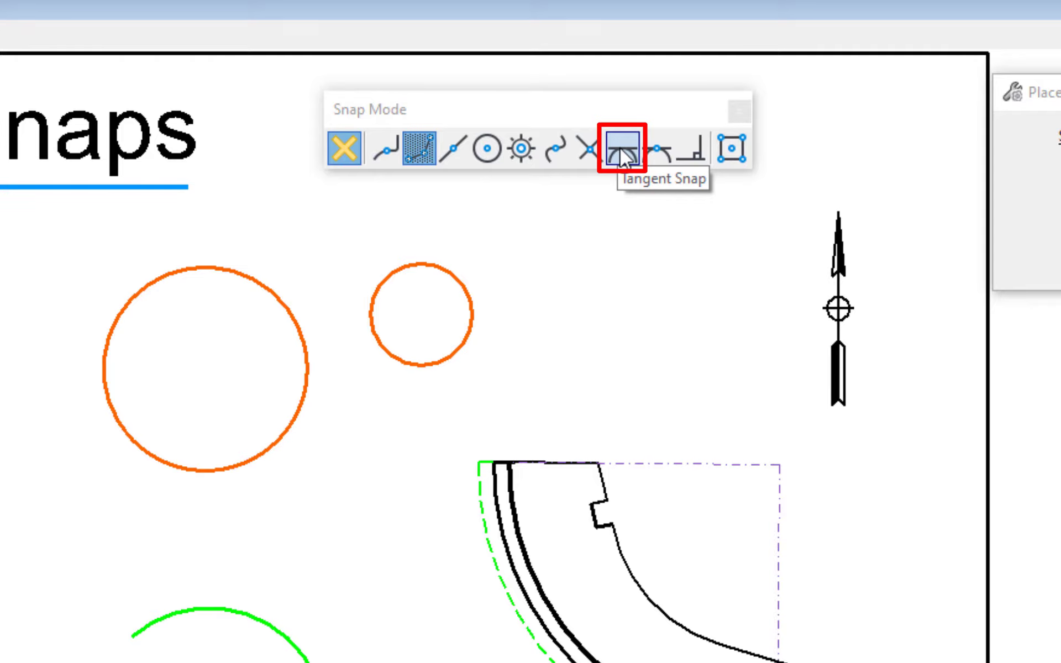
Step: Draw a SmartLine tangent to the undersides of the large and small circles using Tangent snaps, and undo it
left_click(620, 147)
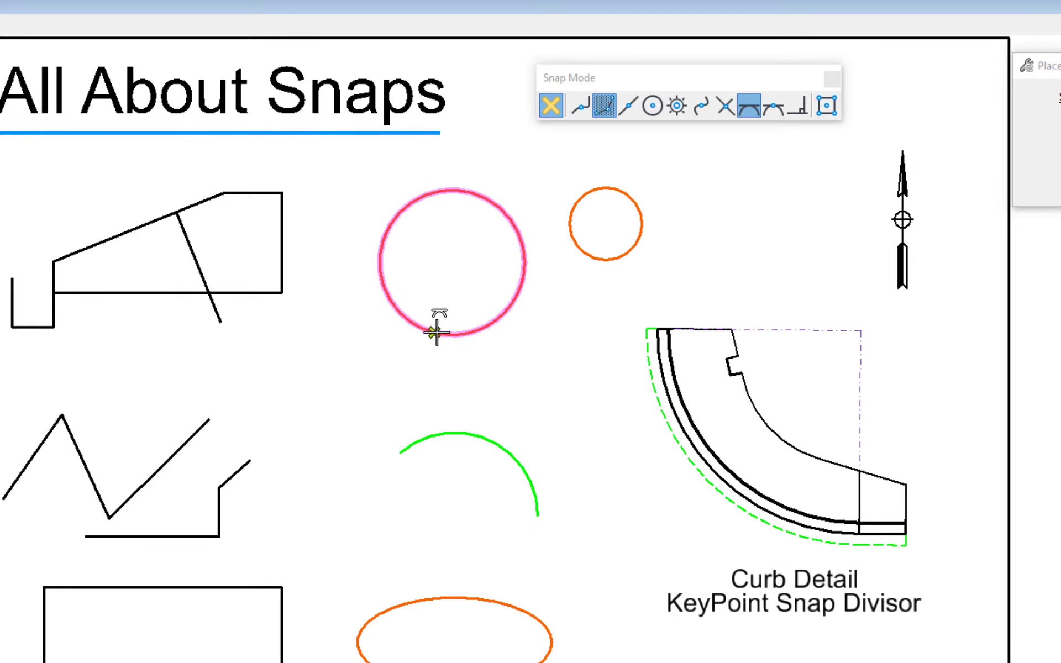
left_click(518, 293)
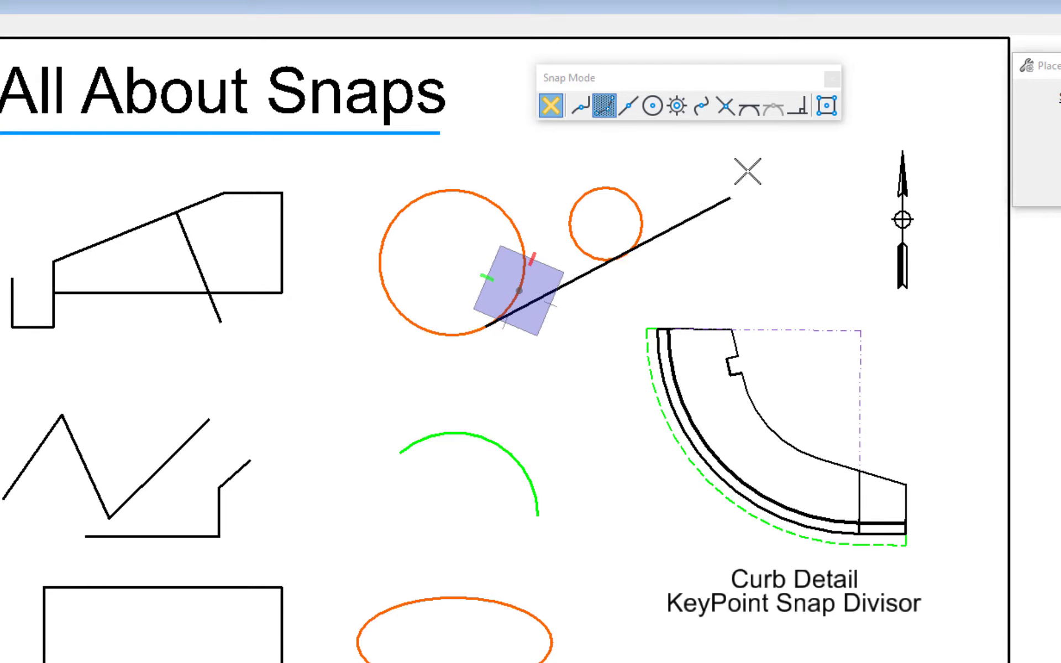
left_click(757, 110)
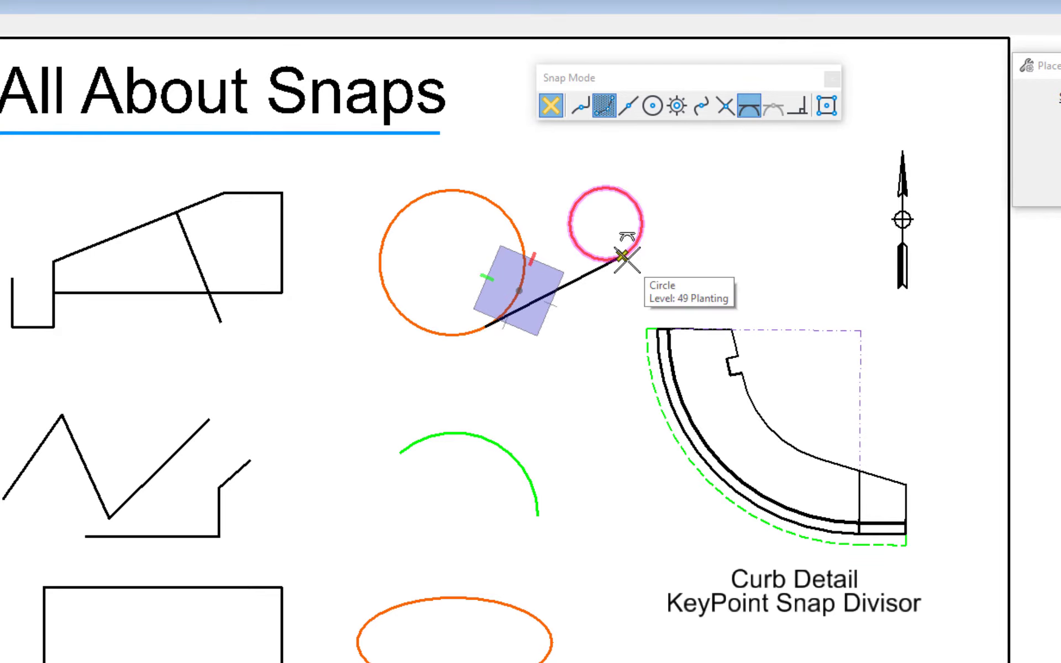
left_click(622, 255)
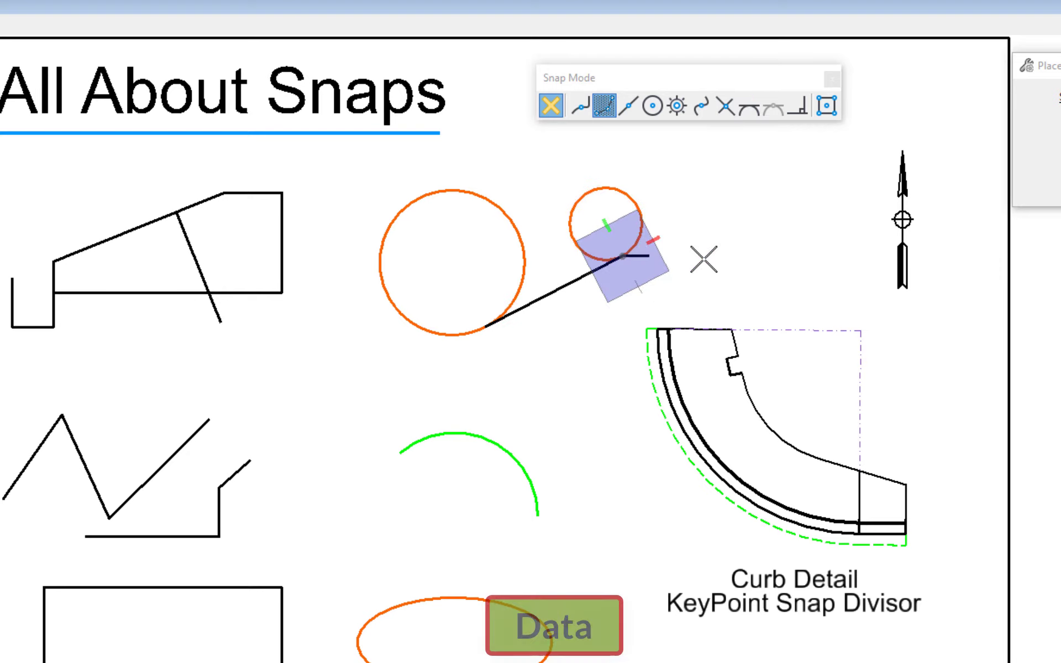
right_click(775, 248)
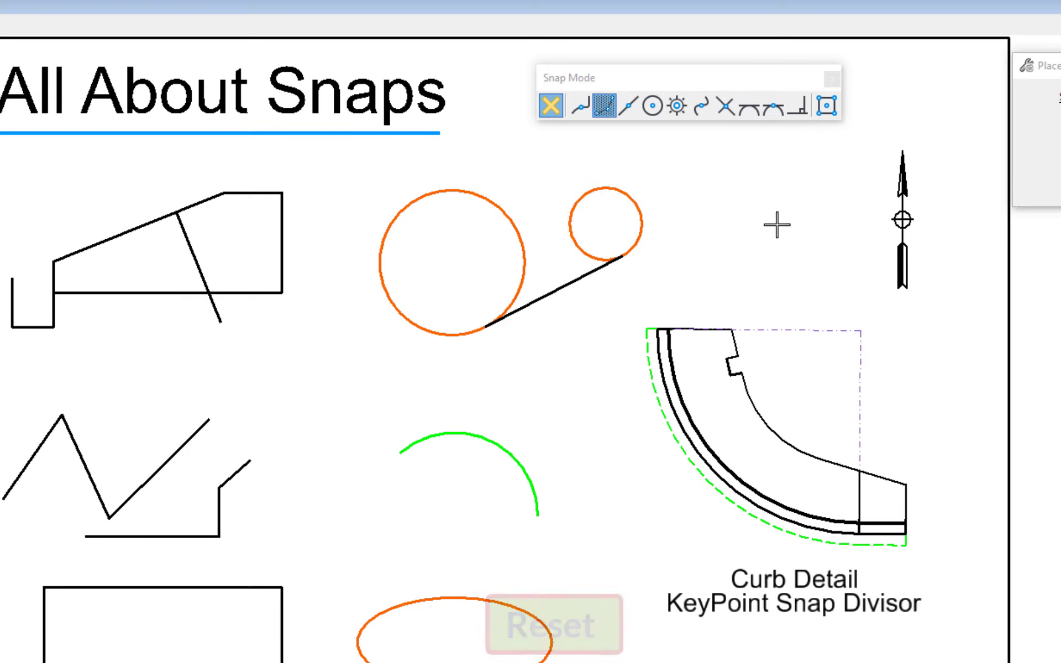
key("ctrl+z")
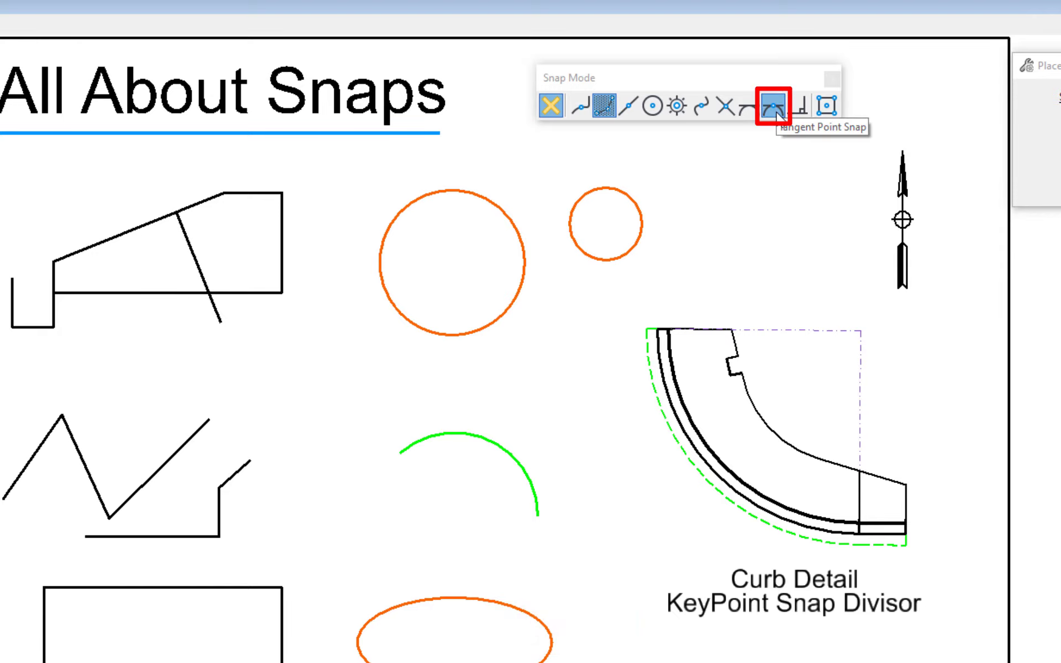
Step: Start a SmartLine at a Tangent Point snap on the large circle's lower-right edge, and cancel it
left_click(776, 110)
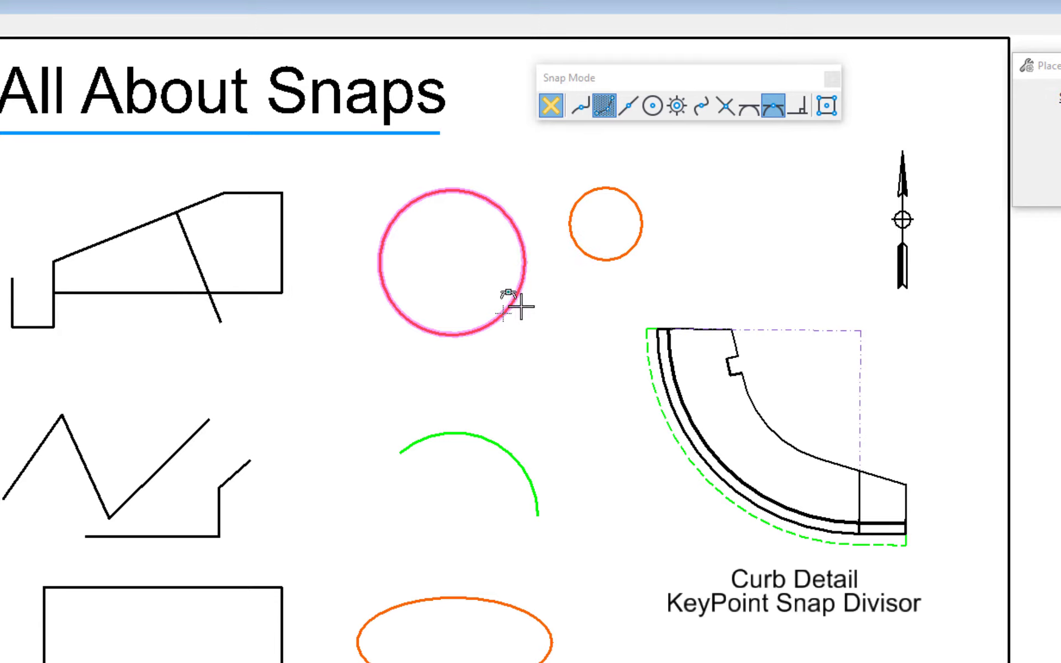
left_click(501, 315)
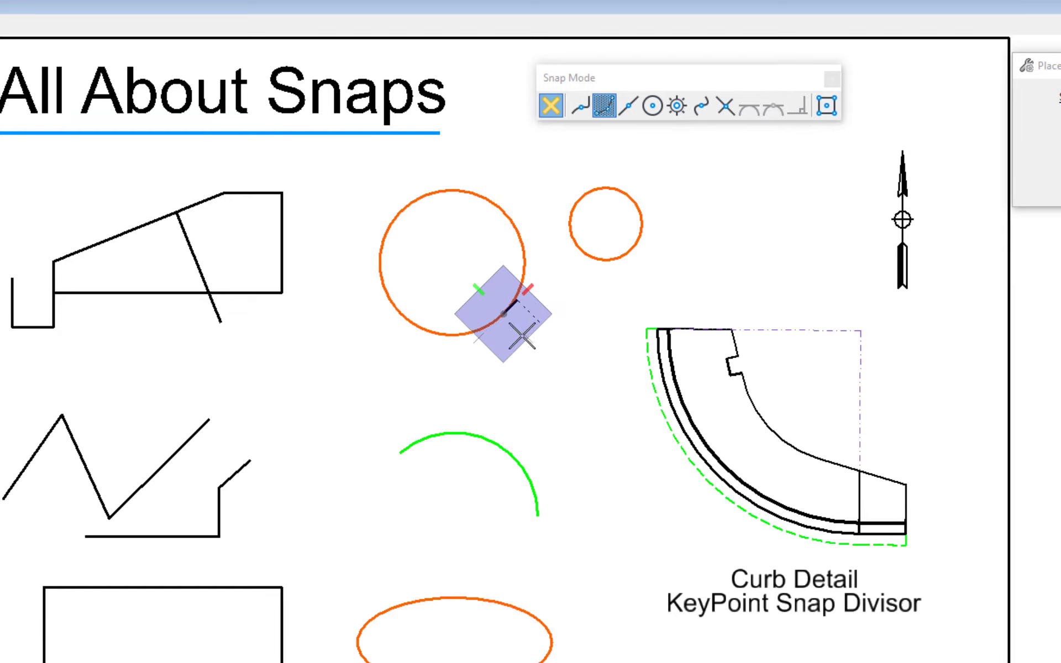
right_click(601, 299)
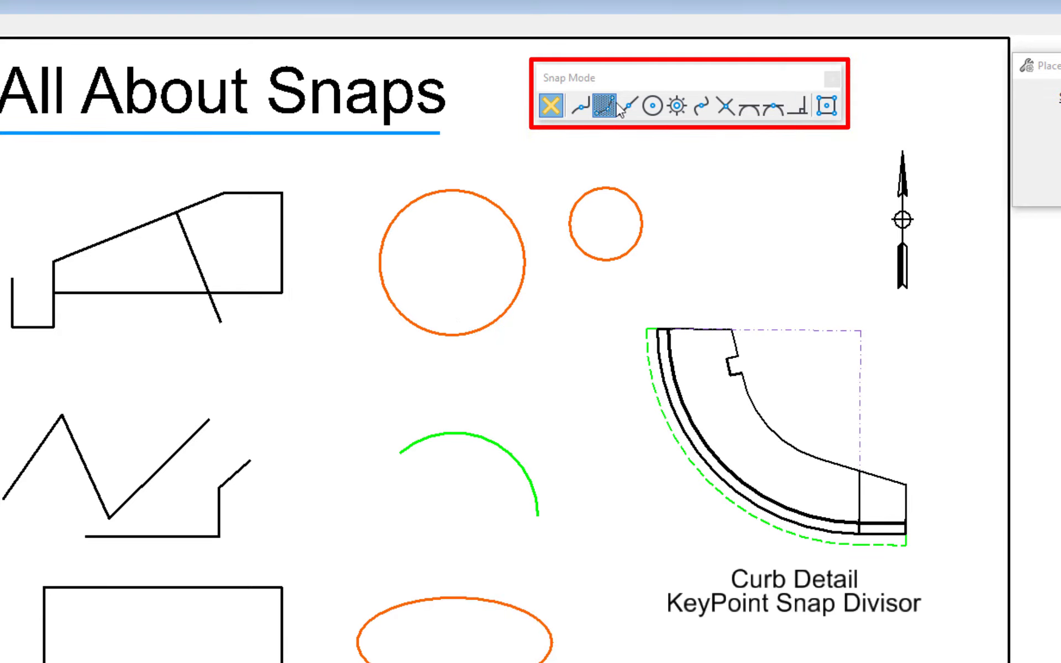
Step: Add the Perpendicular Snap Point and Parallel Snap modes to the displayed snap tools
right_click(769, 111)
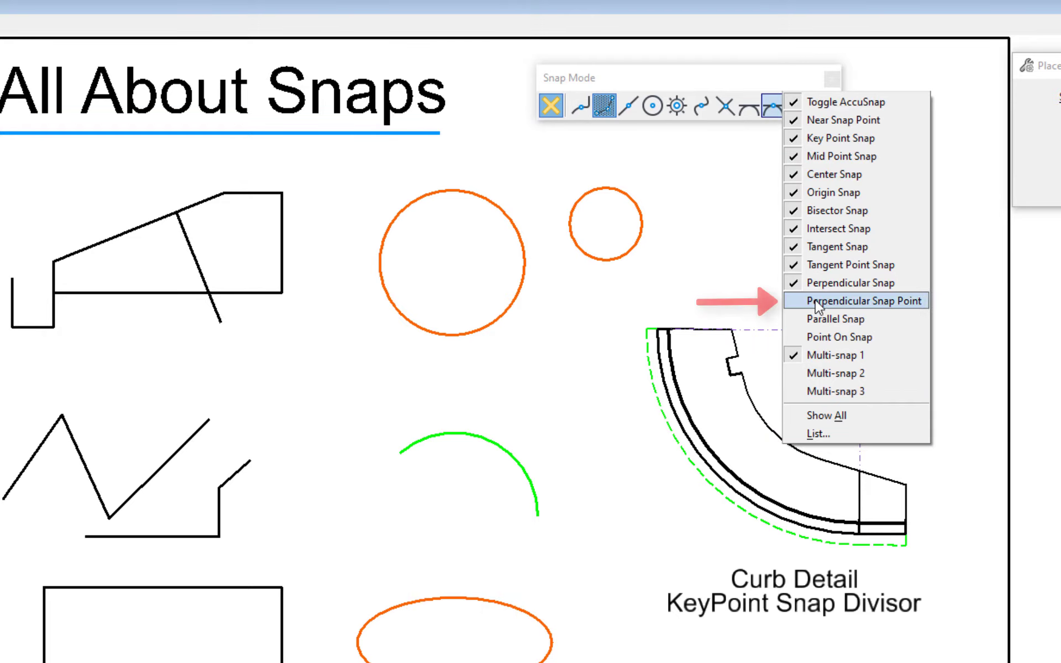
left_click(886, 303)
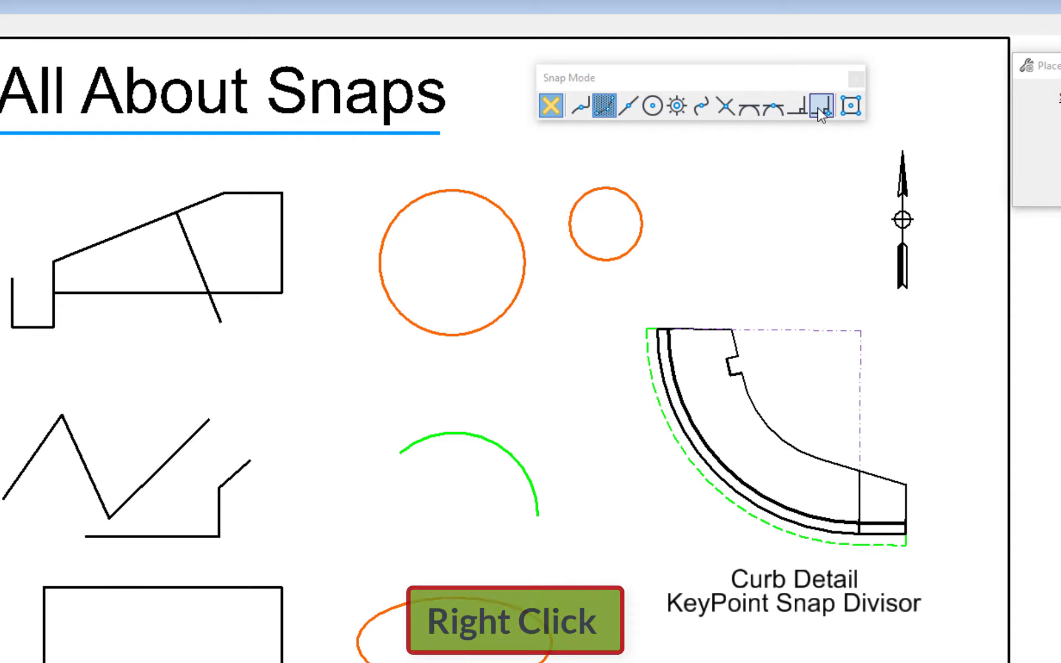
right_click(822, 113)
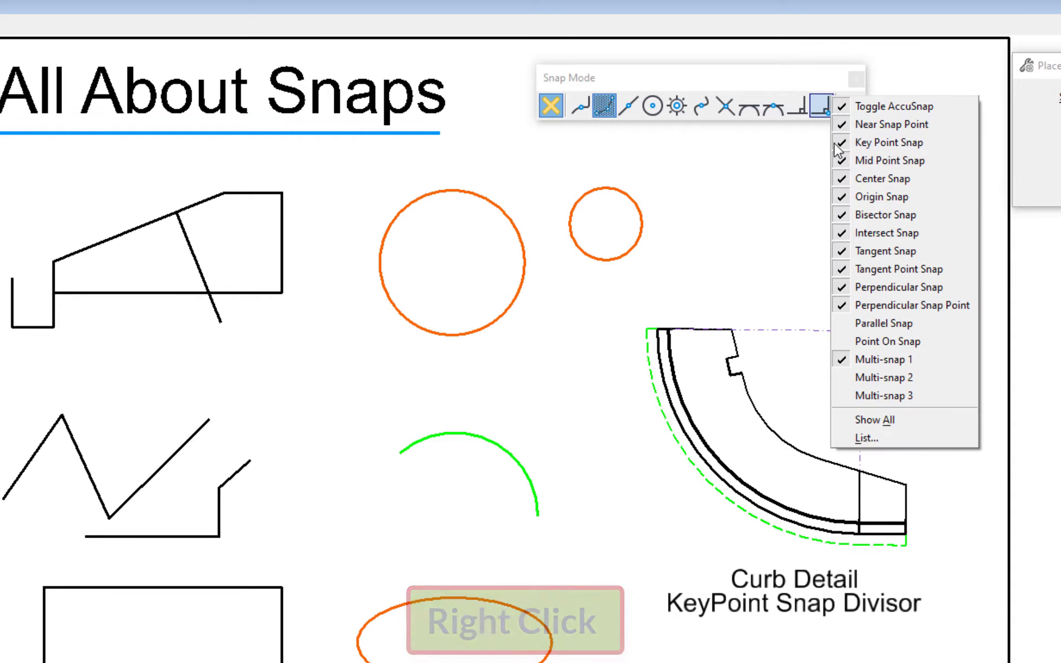
left_click(901, 325)
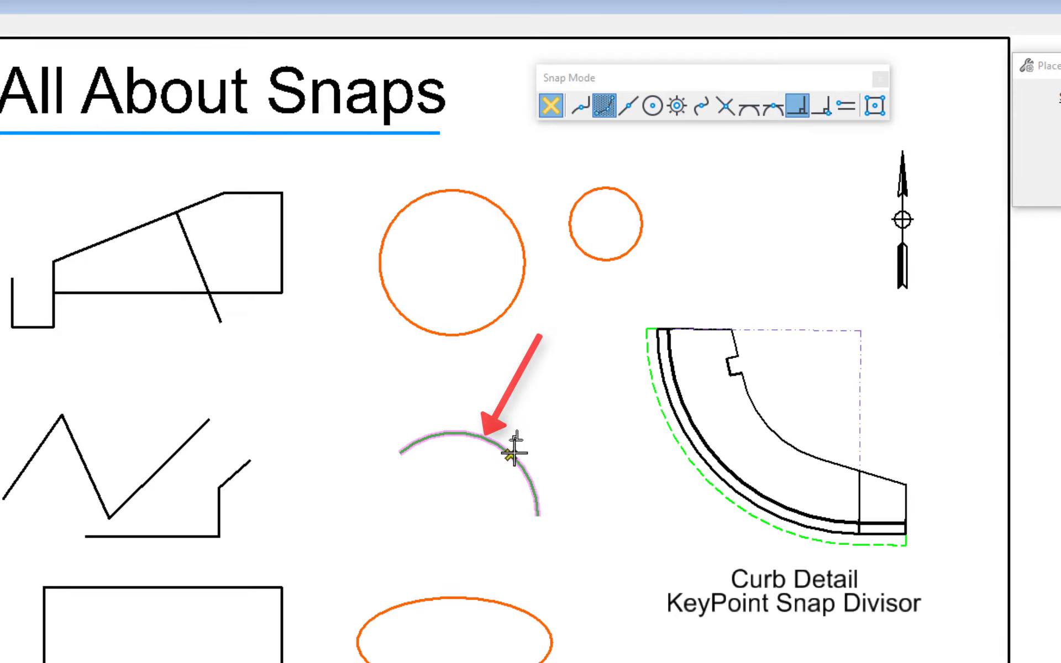
Step: Draw a SmartLine from the green arc to a free point right of it, perpendicular to the arc with the Perpendicular snap
left_click(442, 431)
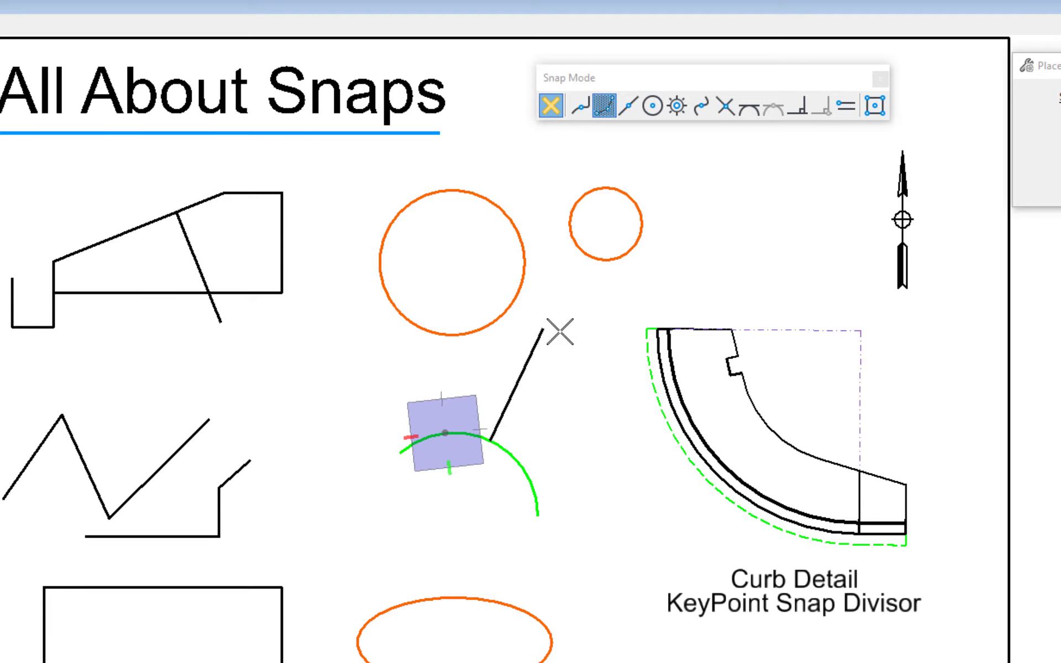
left_click(600, 410)
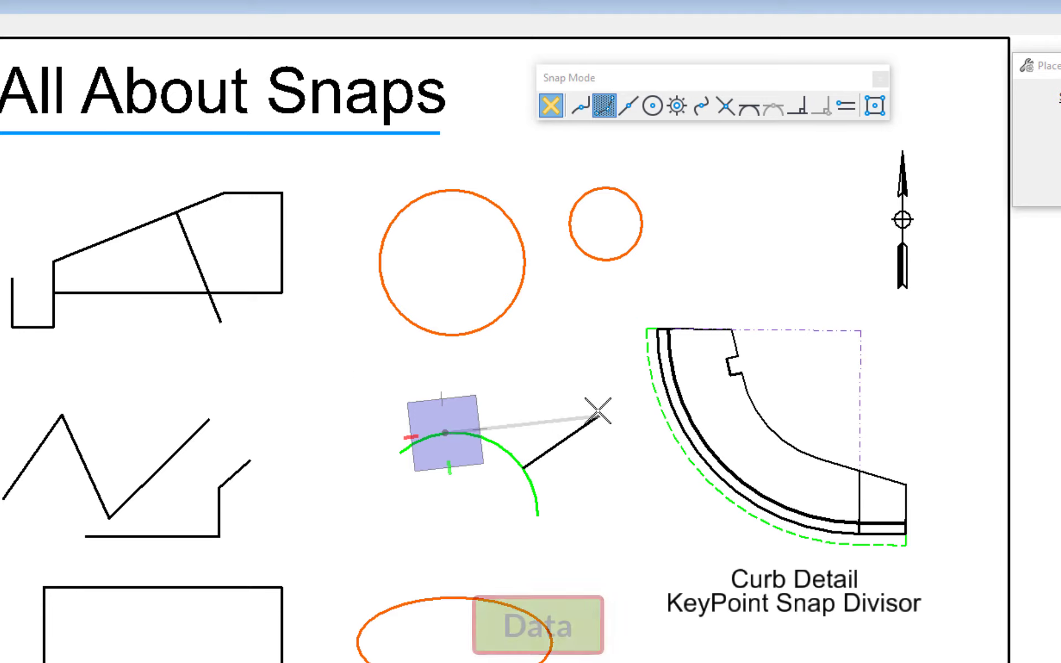
right_click(651, 521)
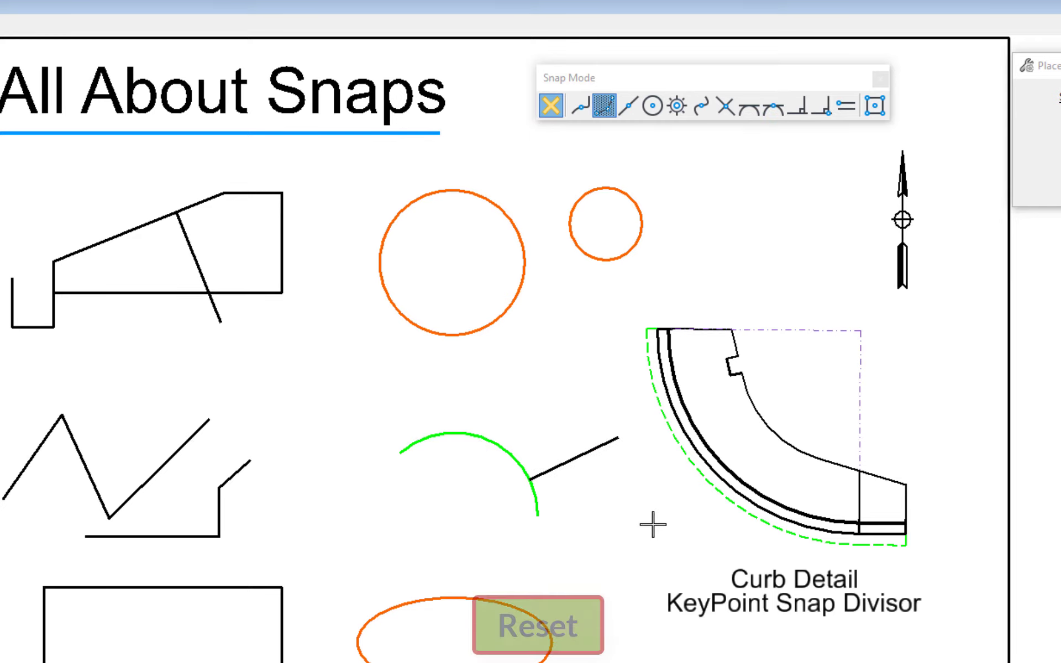
Step: Start a SmartLine at a Perpendicular Snap Point on the upper part of the green arc, and cancel it
left_click(823, 107)
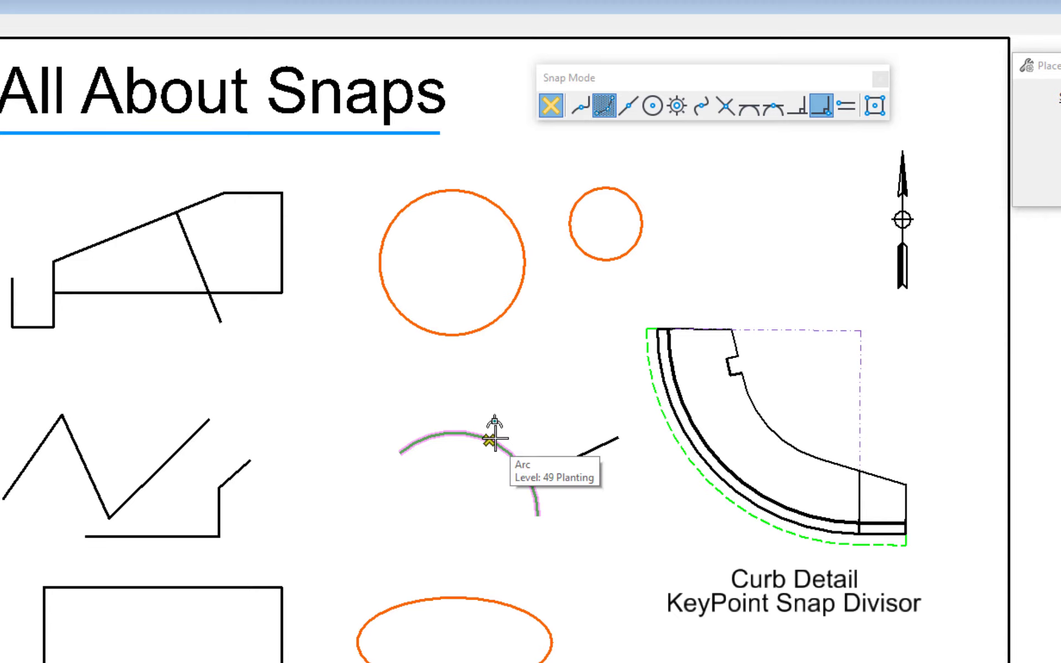
left_click(490, 438)
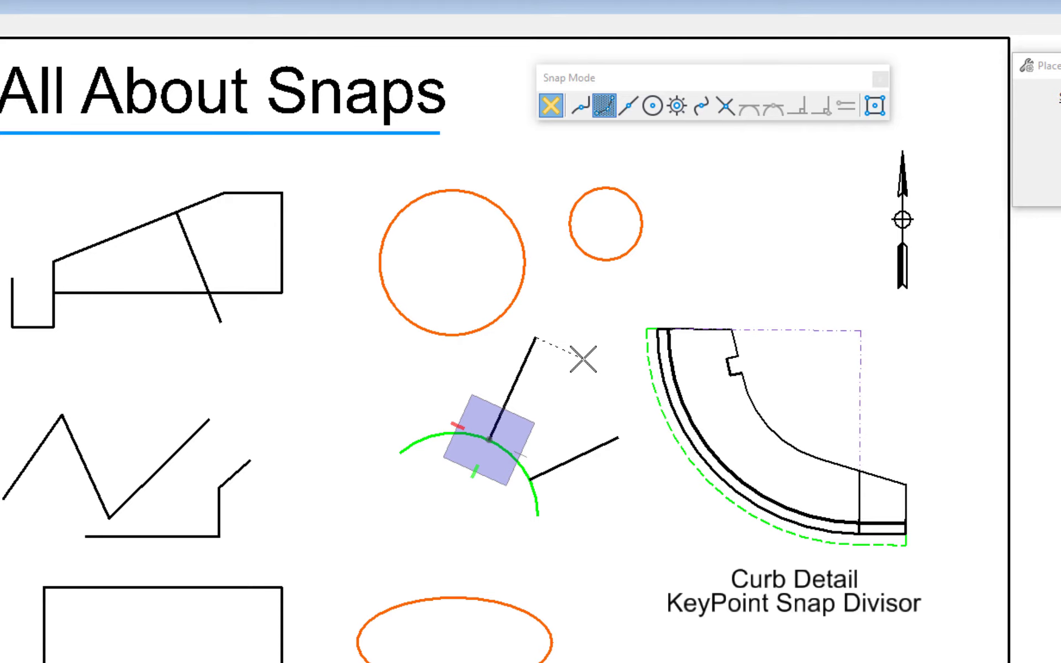
right_click(583, 359)
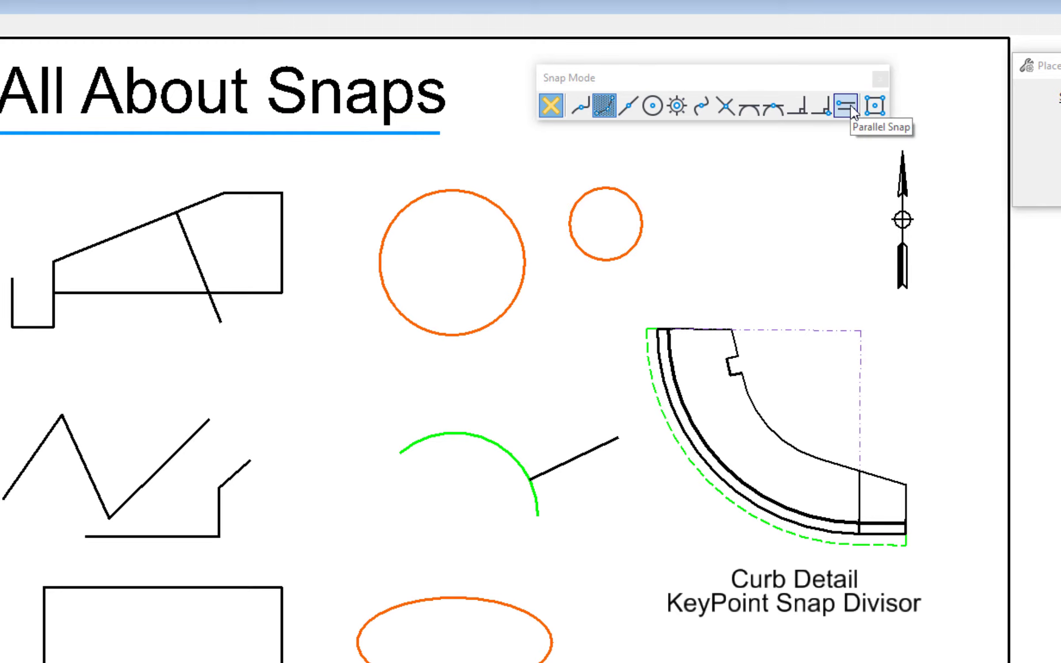
Step: Start a SmartLine above the shape's slanted edge, parallel to that edge with the Parallel snap
left_click(845, 105)
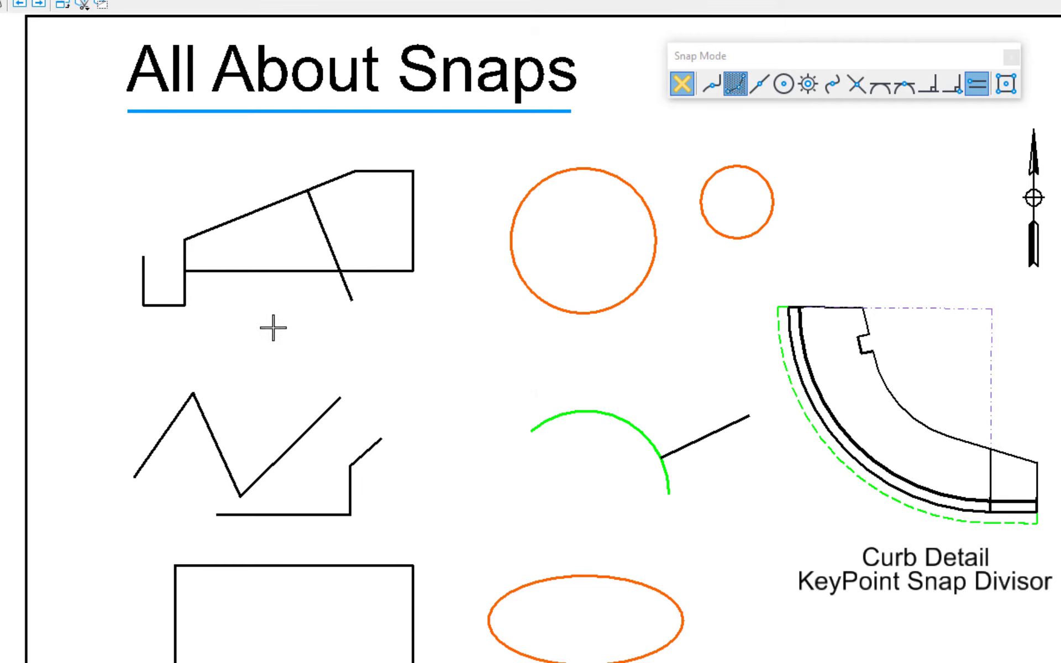
left_click(271, 204)
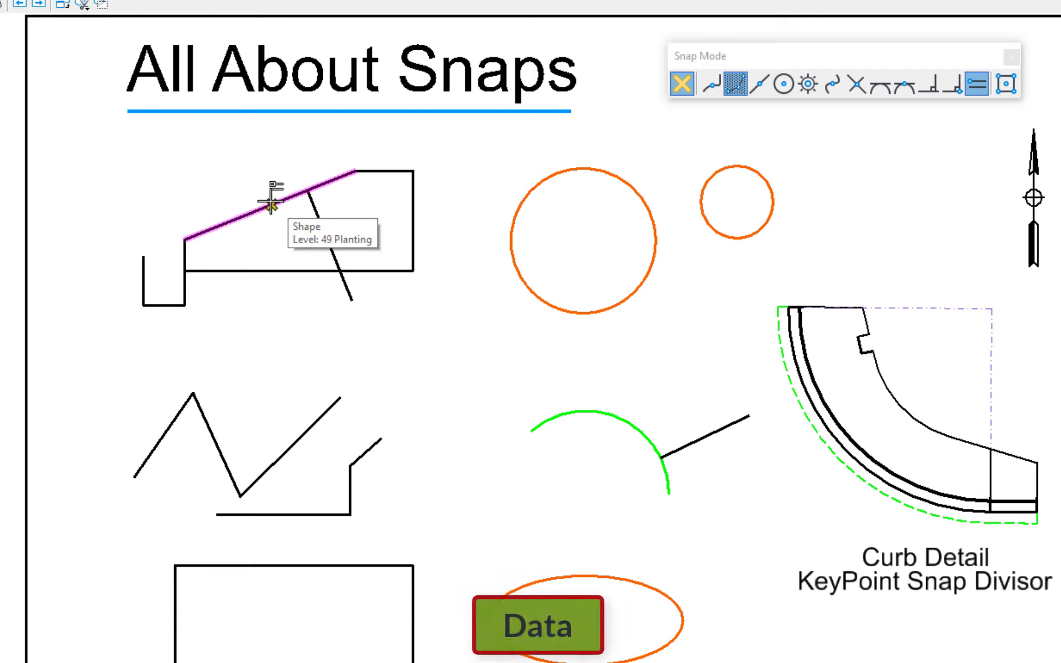
left_click(270, 148)
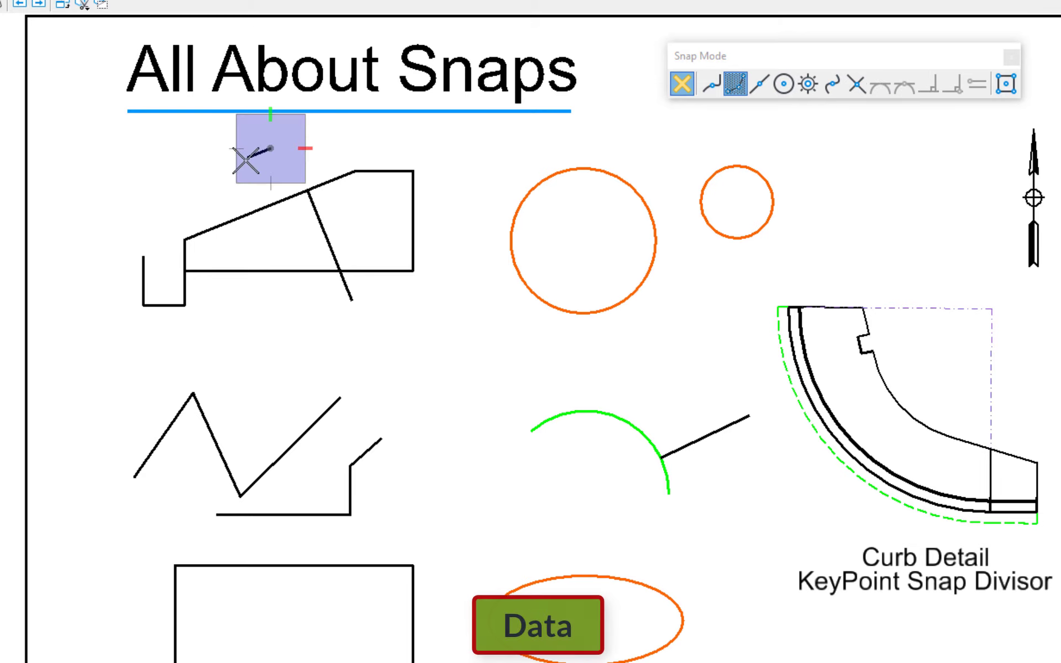
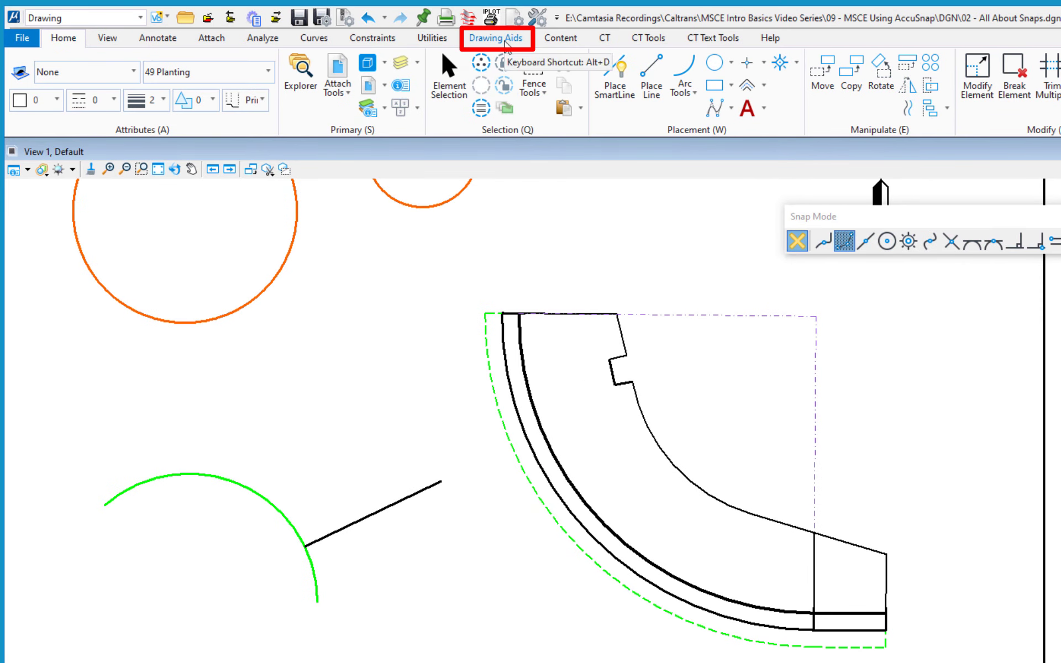
Step: Set the keypoint snap divisor to 3 in the Locks settings and close them
left_click(505, 42)
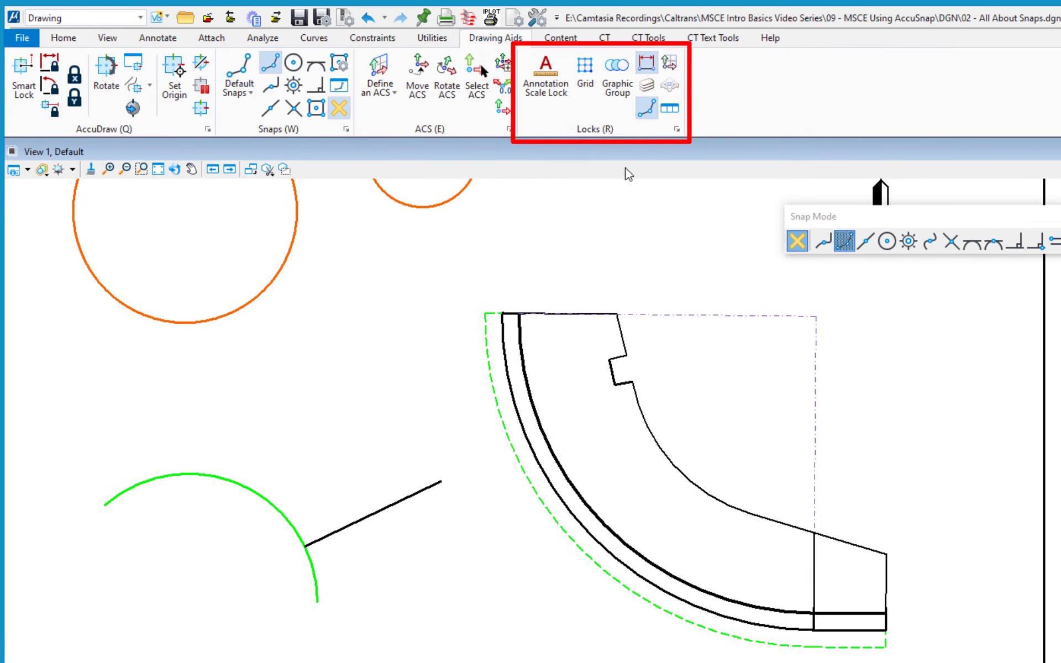
left_click(676, 131)
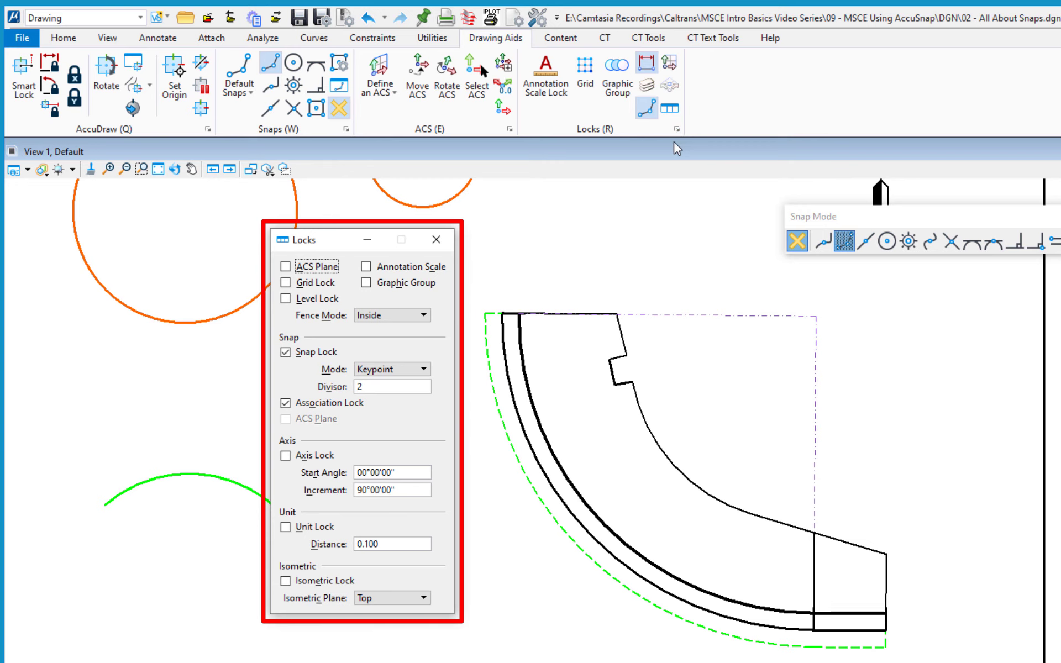
double_click(357, 388)
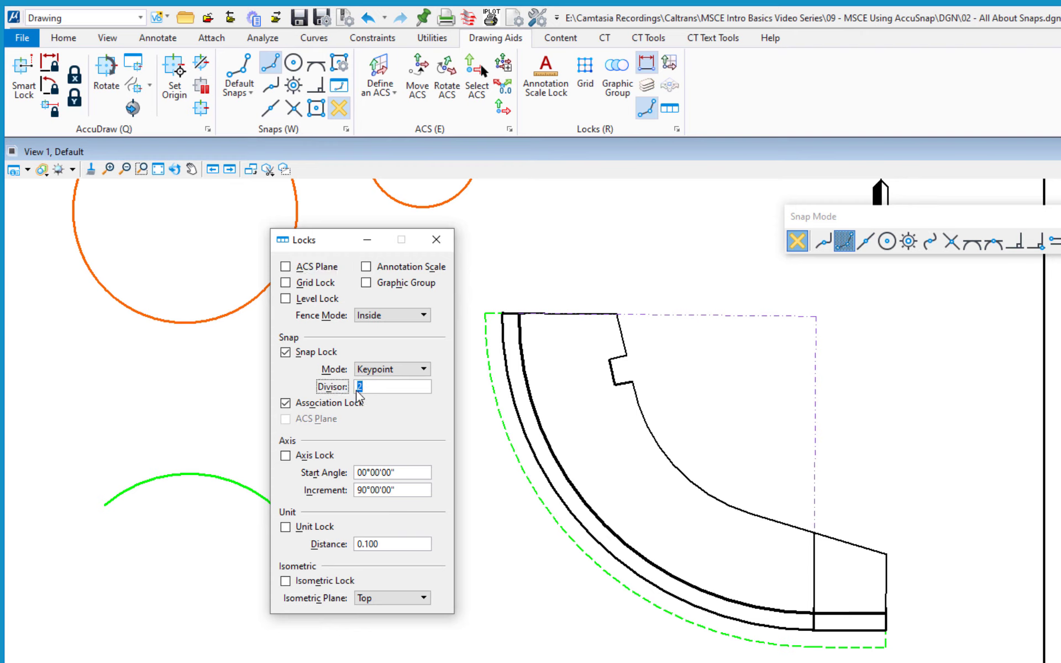
key("Tab")
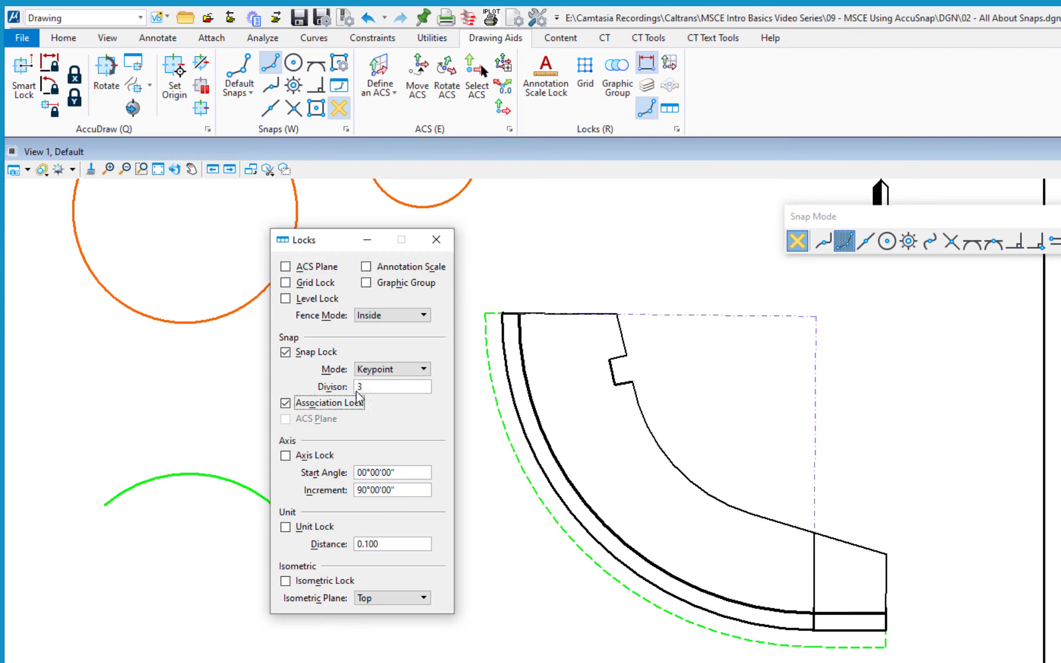
left_click(436, 242)
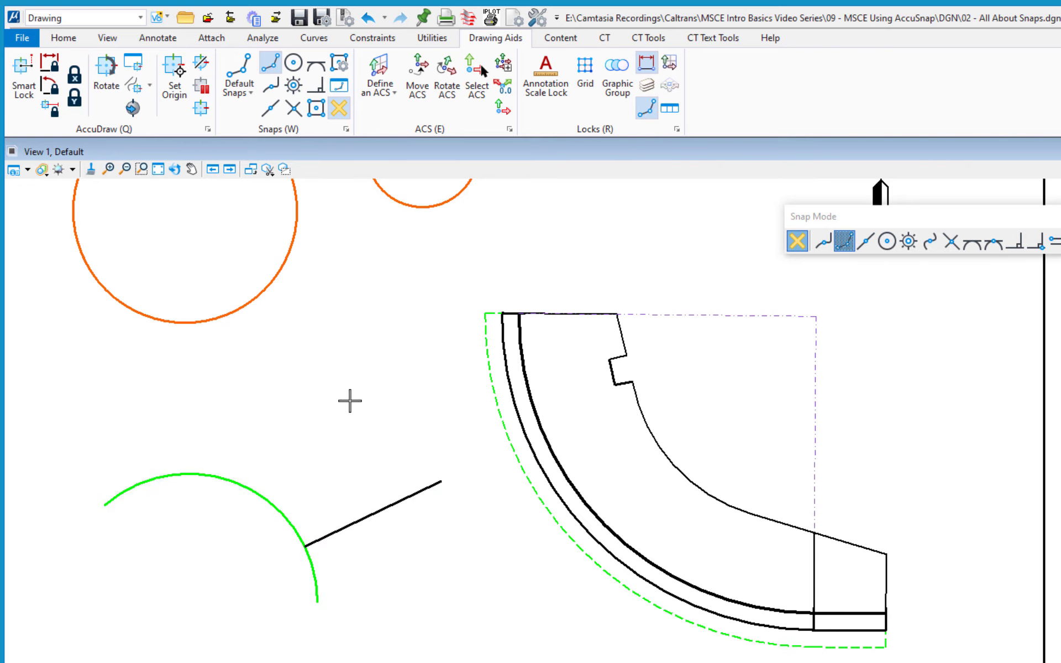
Step: Start a SmartLine at the center of the curb detail's outer arc with a Center snap, matching the dash-dot radius line's attributes
middle_click_drag(350, 400, 450, 513)
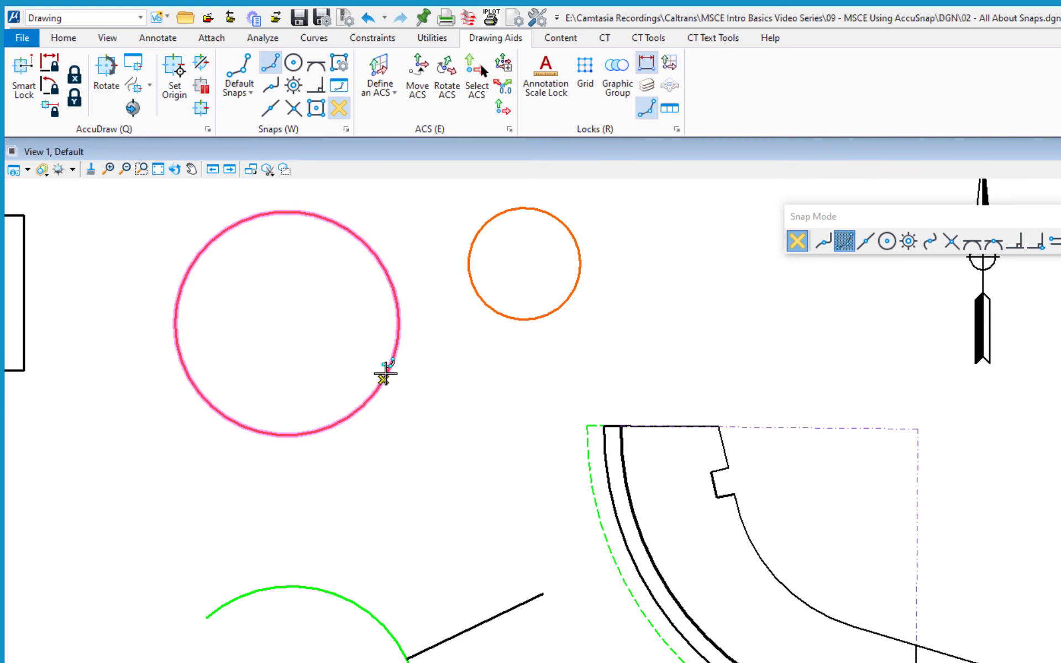
middle_click_drag(967, 568, 876, 486)
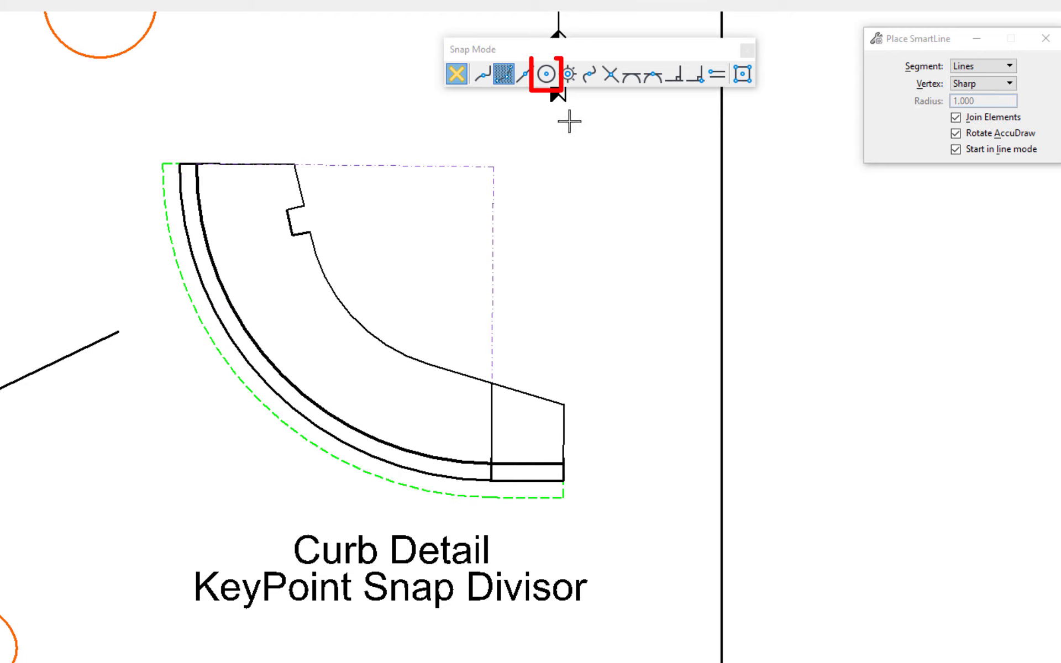
left_click(546, 74)
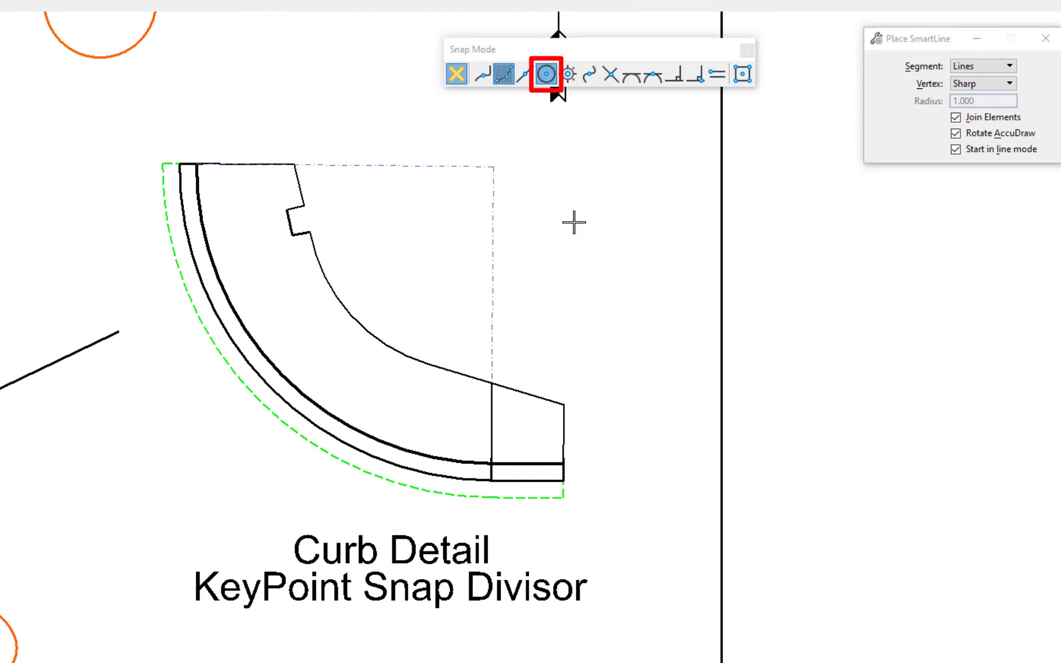
left_click(328, 434)
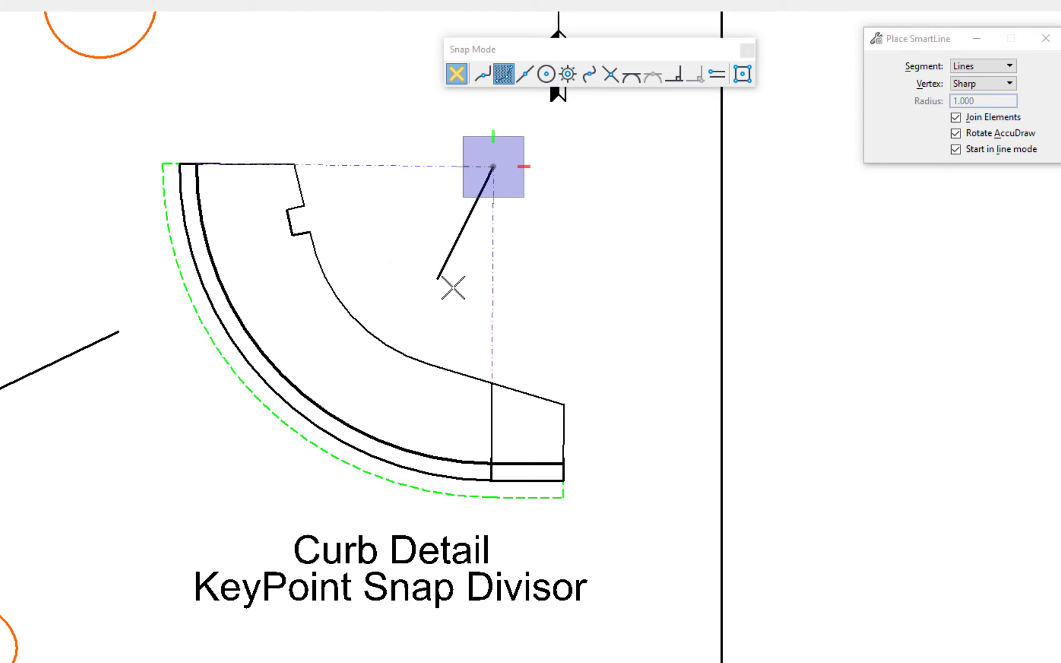
left_click(485, 305, "alt")
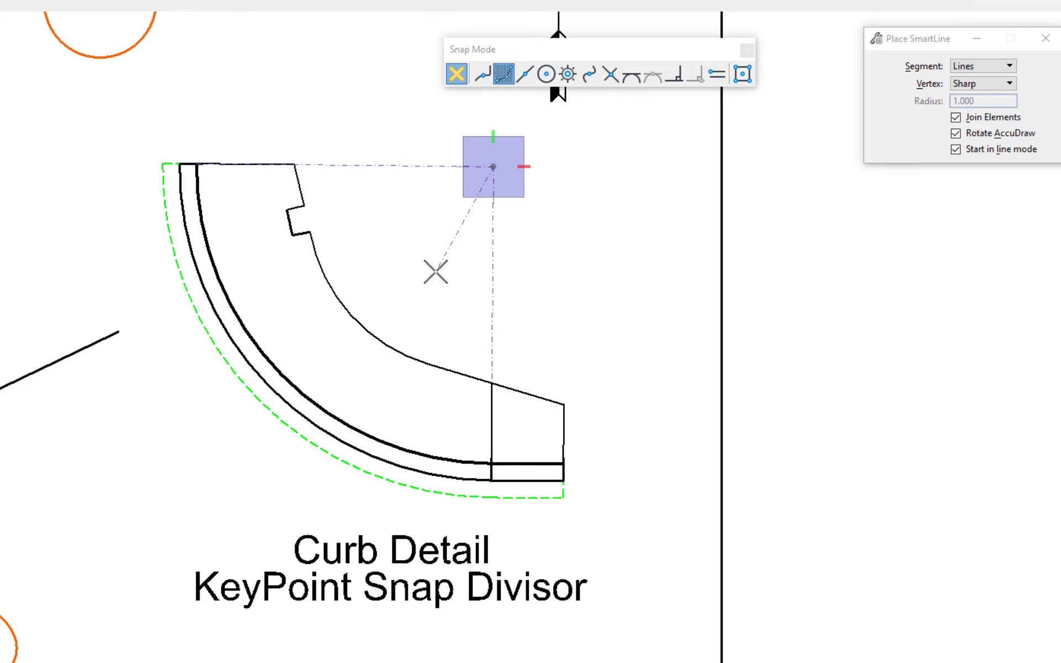
Step: Set the keypoint snap divisor to 8 while the SmartLine is in progress
key("k")
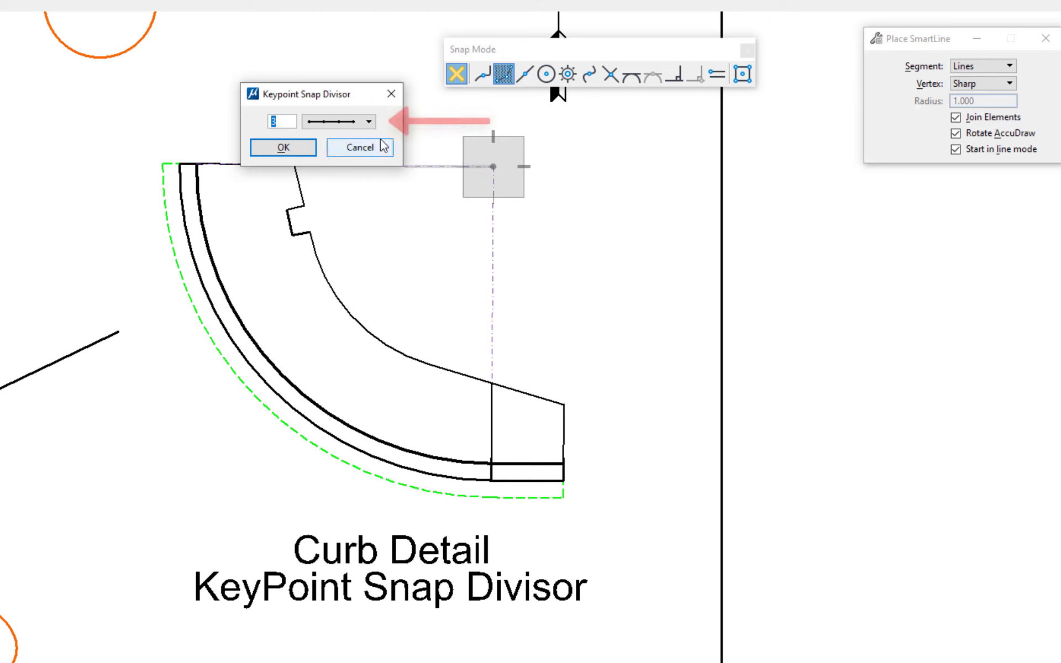
left_click(368, 122)
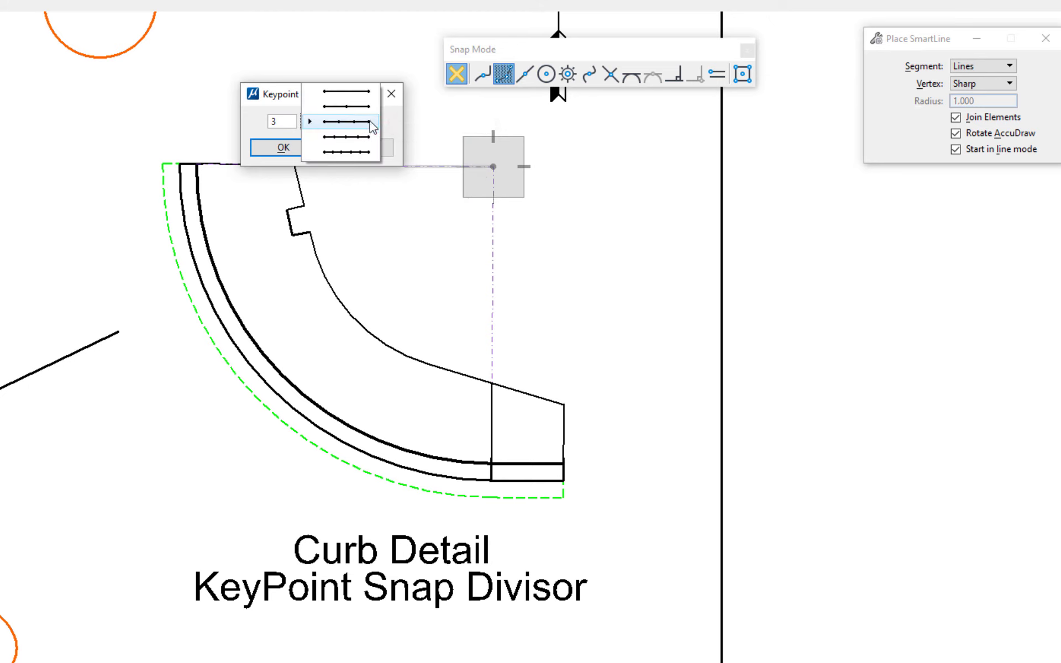
left_click(371, 123)
double_click(278, 123)
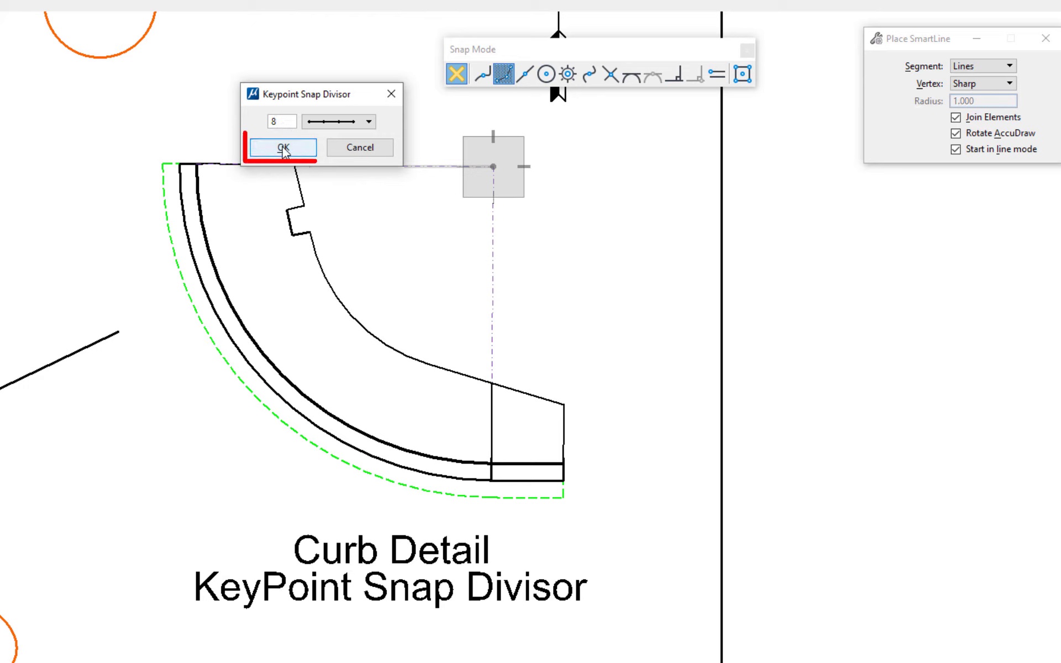
left_click(283, 148)
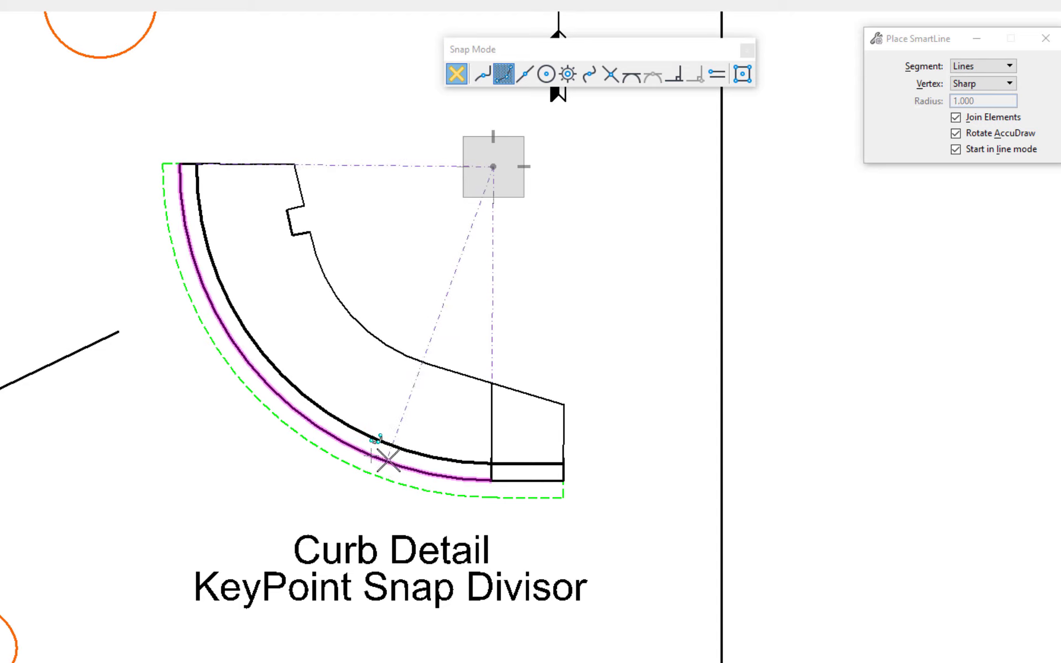
Step: Draw three dash-dot radial SmartLines from the curb arc's center to its first three one-eighth division points using keypoint snaps
left_click(430, 474)
right_click(442, 245)
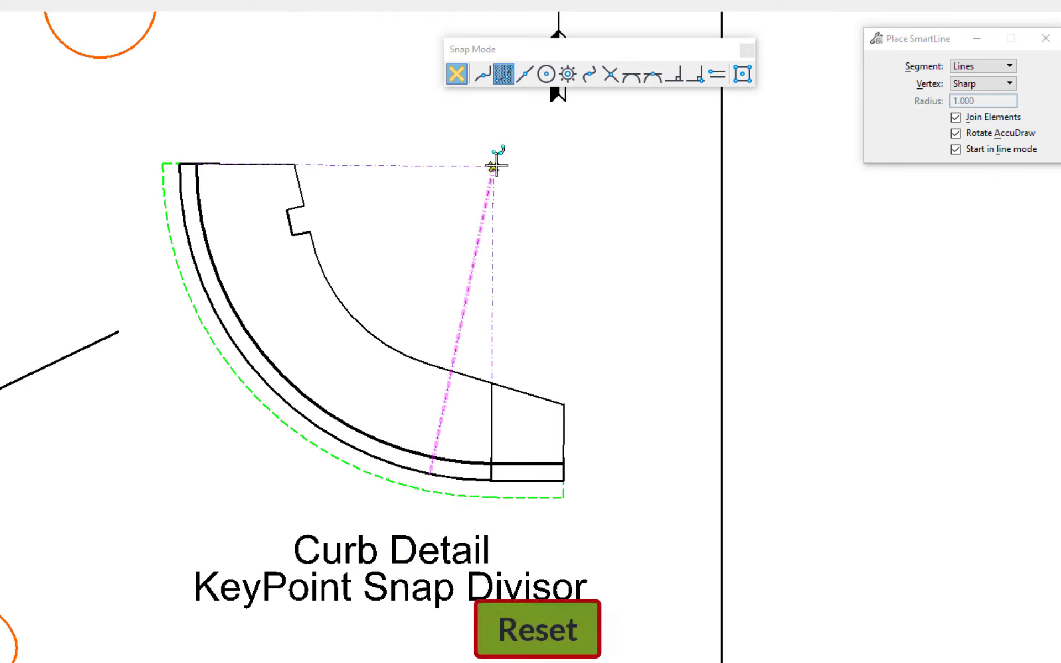
left_click(491, 166)
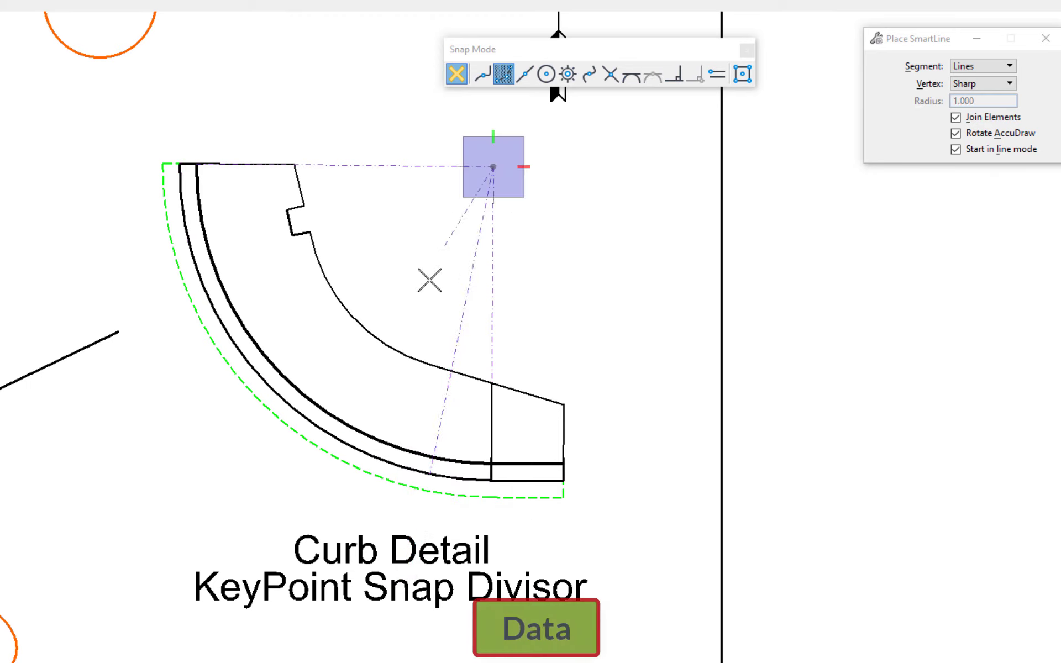
left_click(372, 456)
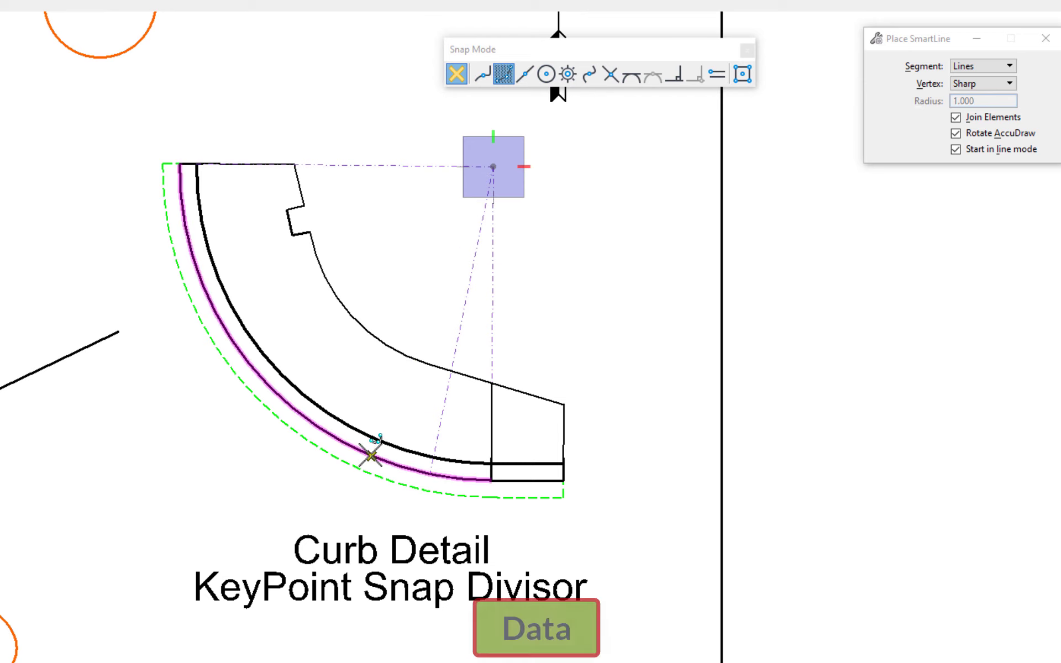
right_click(437, 180)
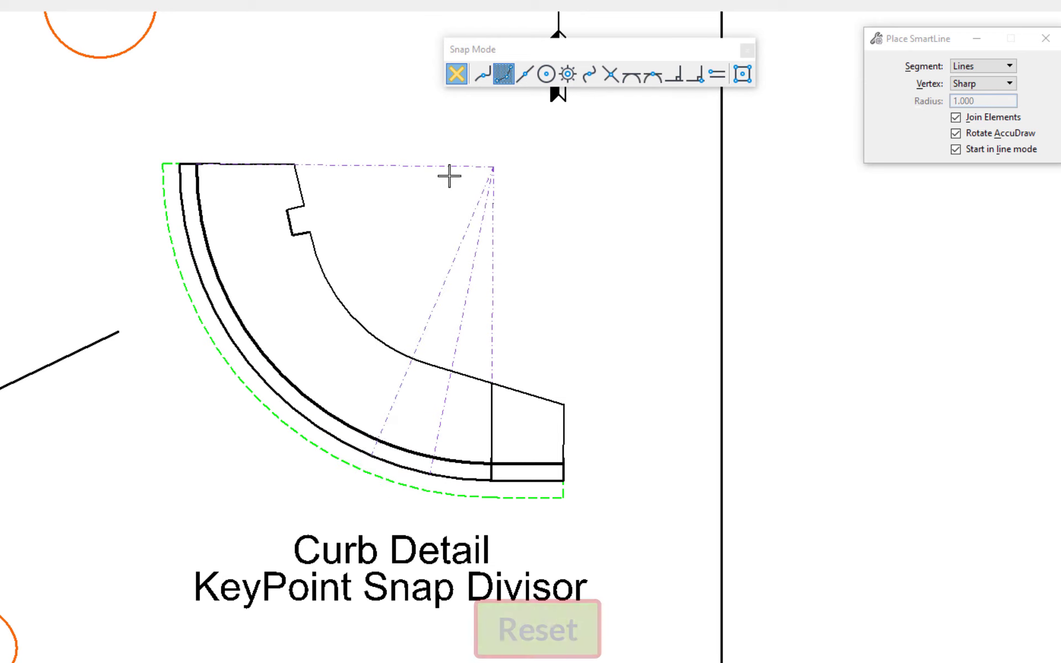
left_click(492, 166)
right_click(318, 426)
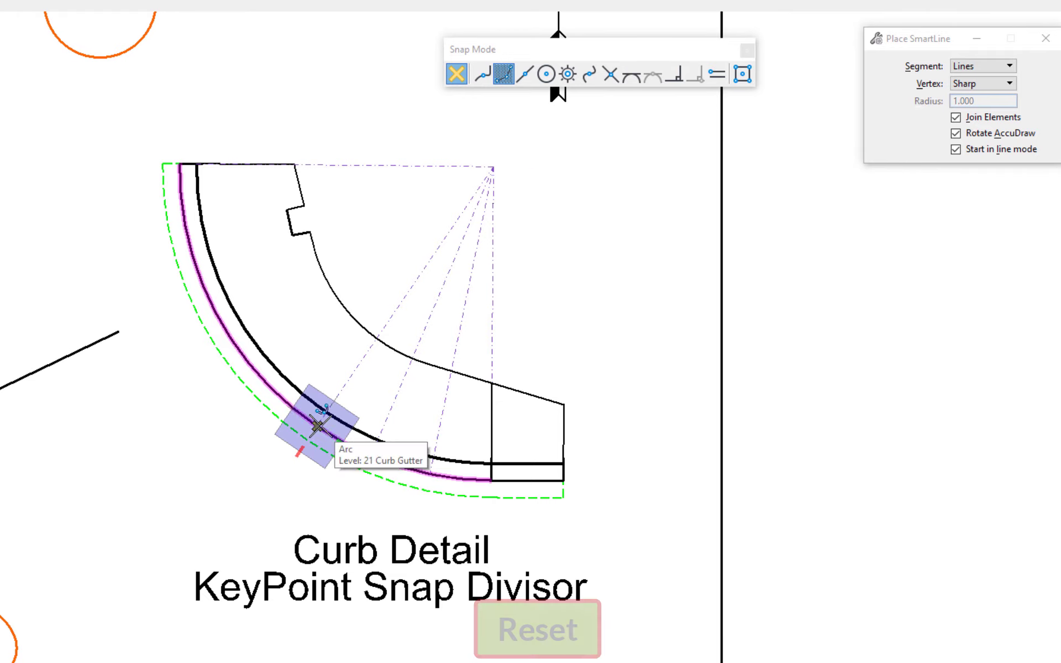